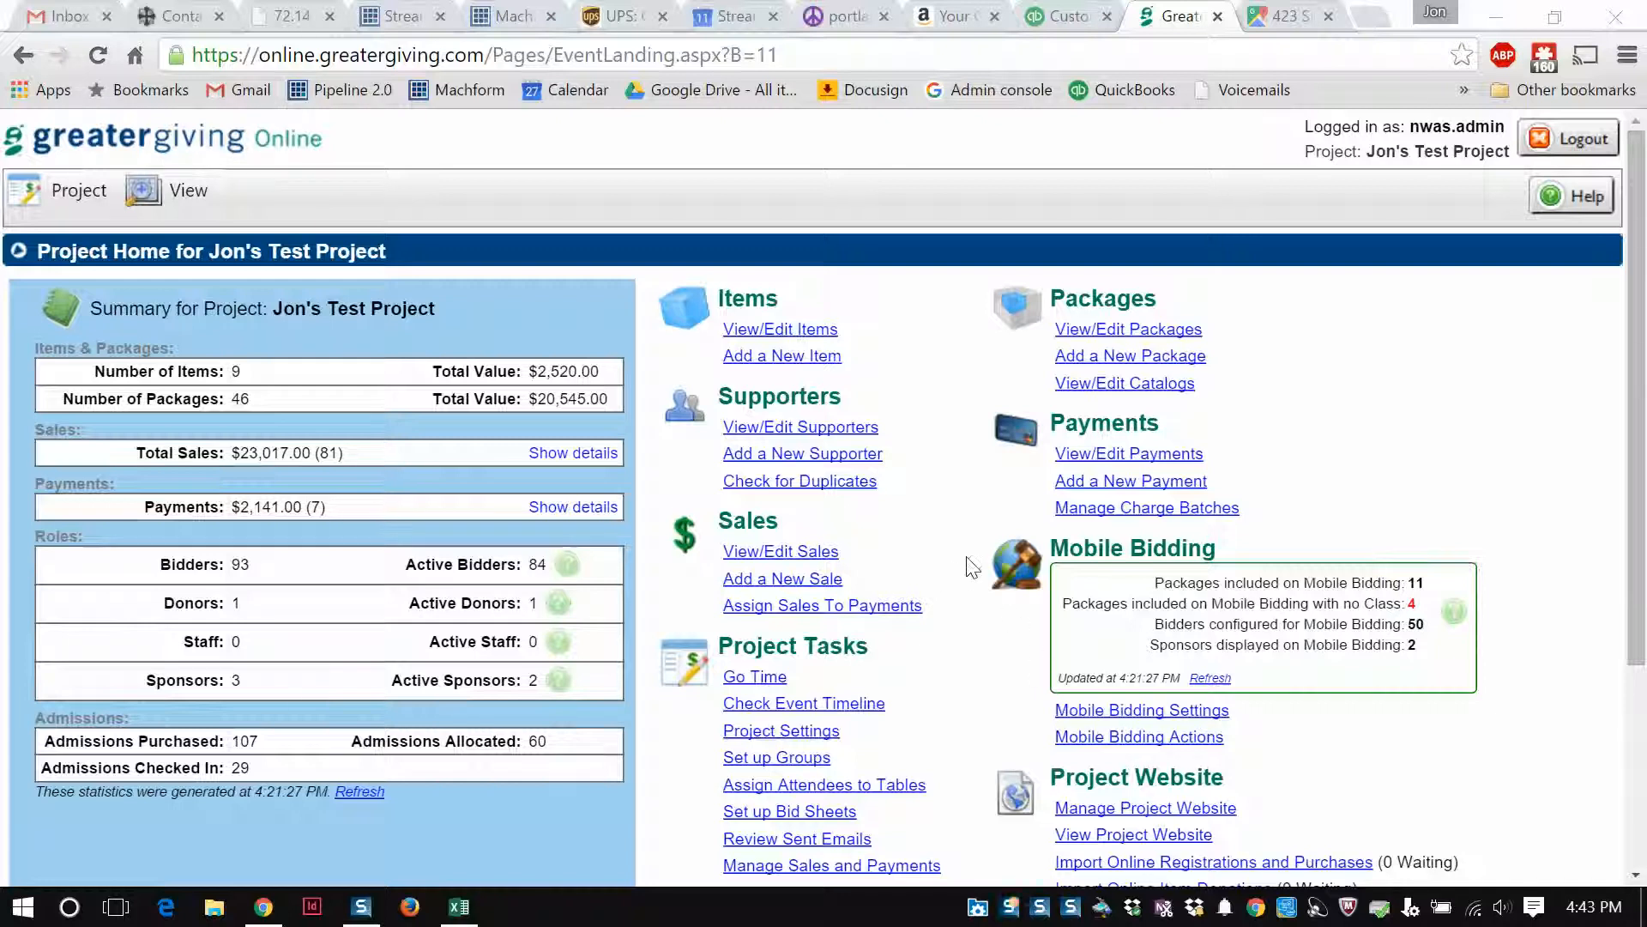
Open the project's package list and search for packages with the name "mobile"
left_click(1187, 334)
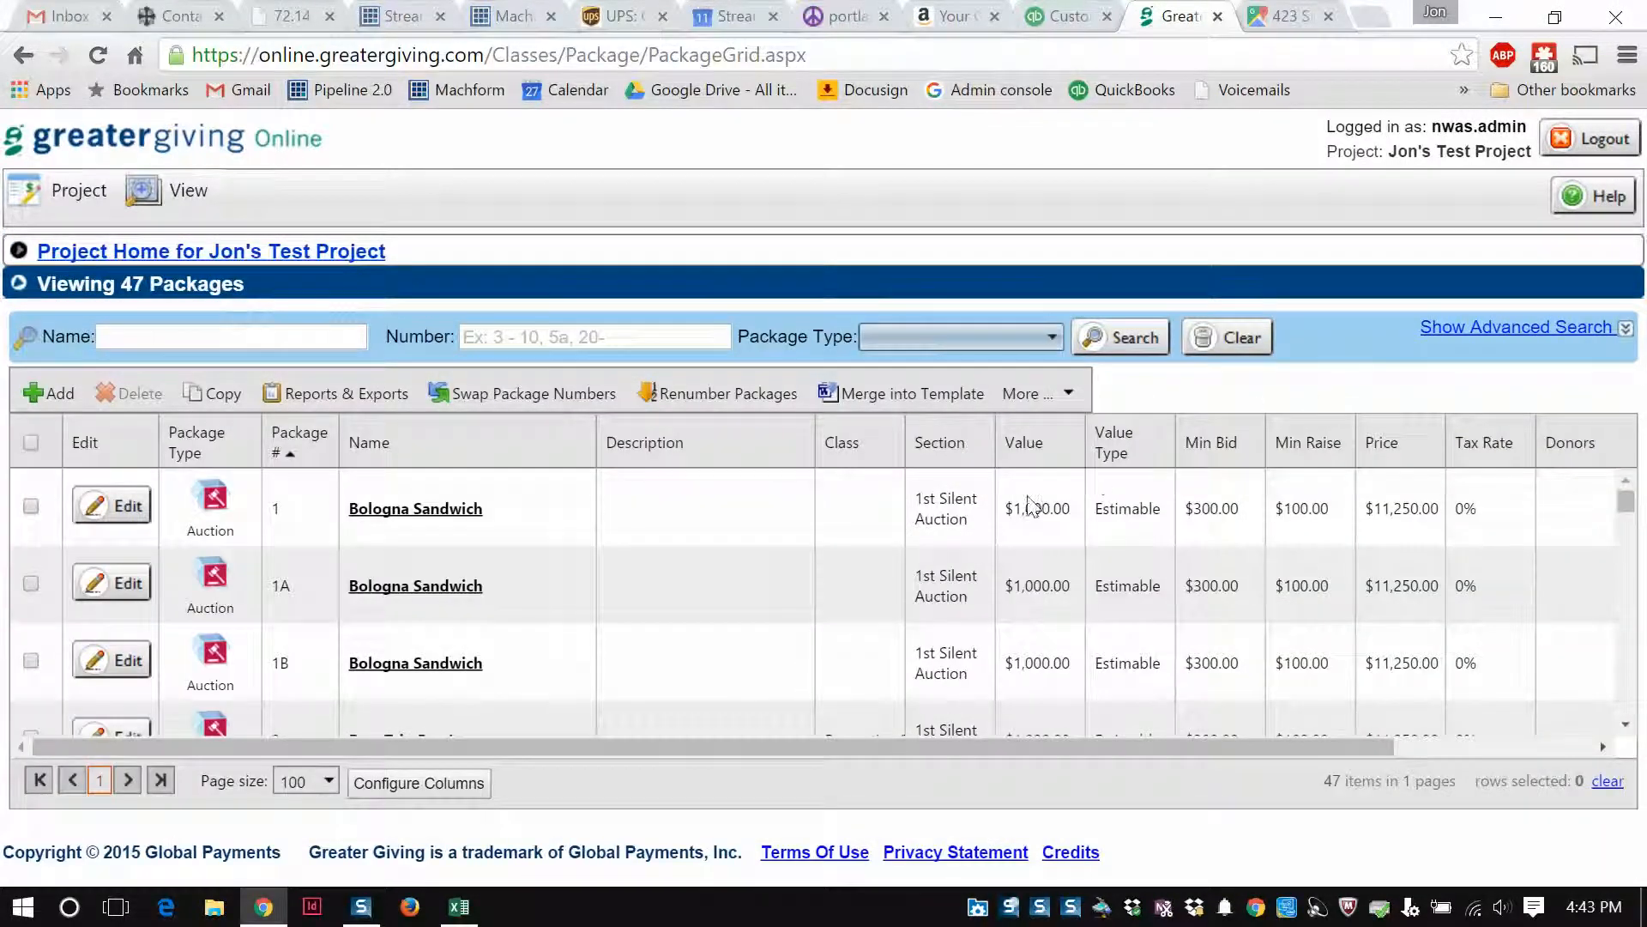
scroll(648, 532, "down", 3)
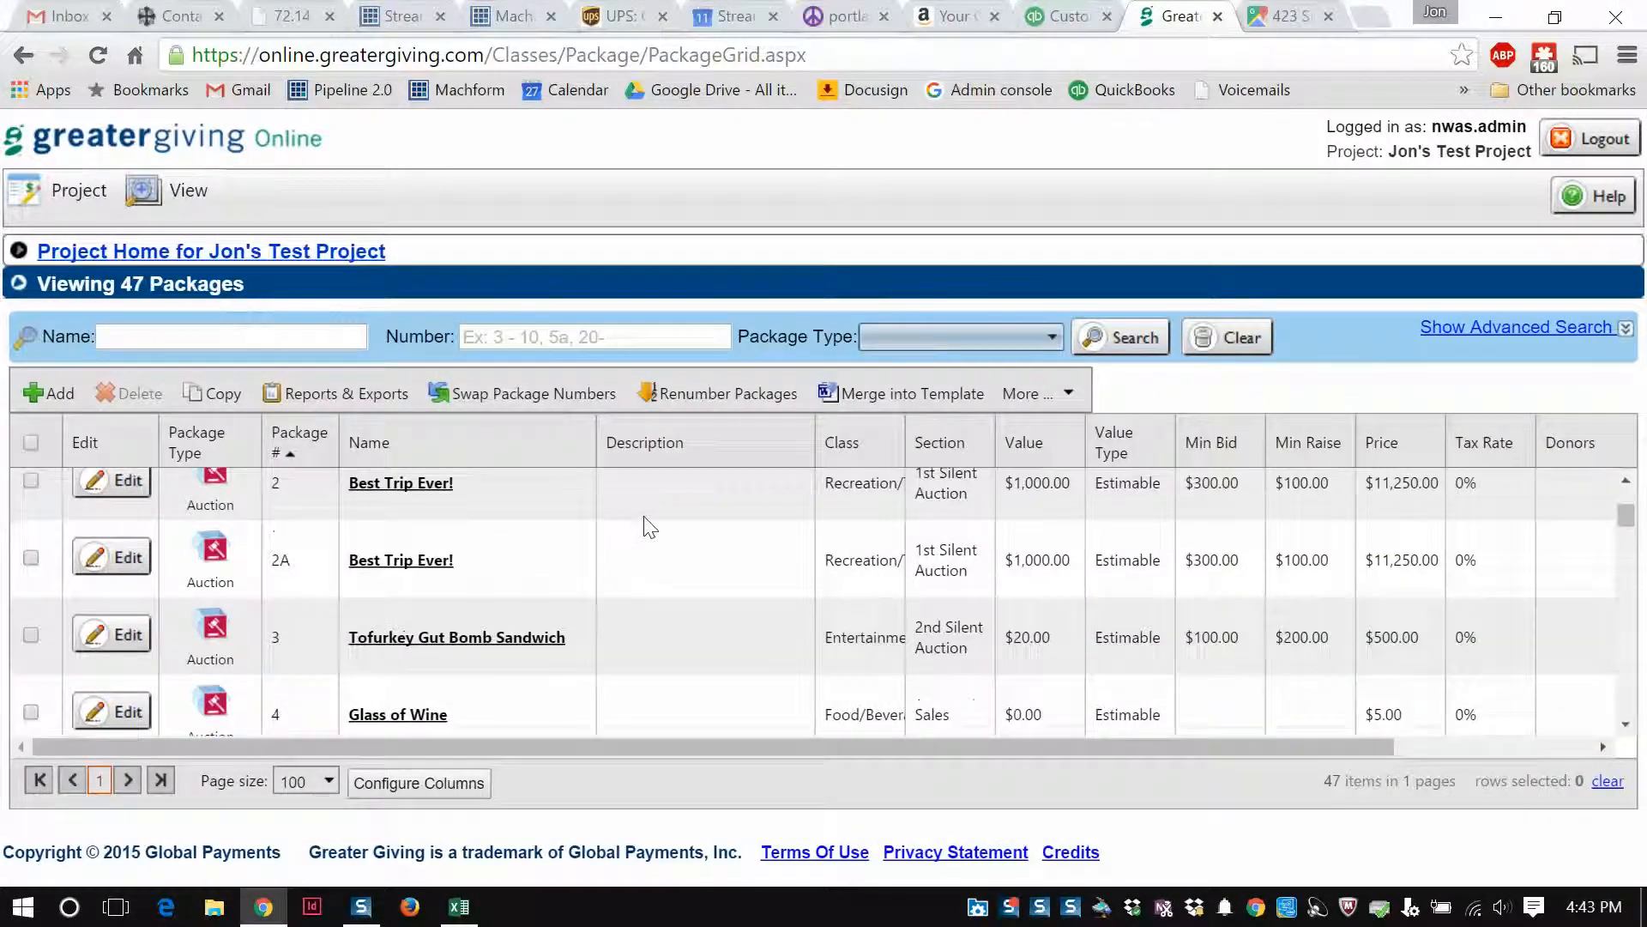
left_click(260, 340)
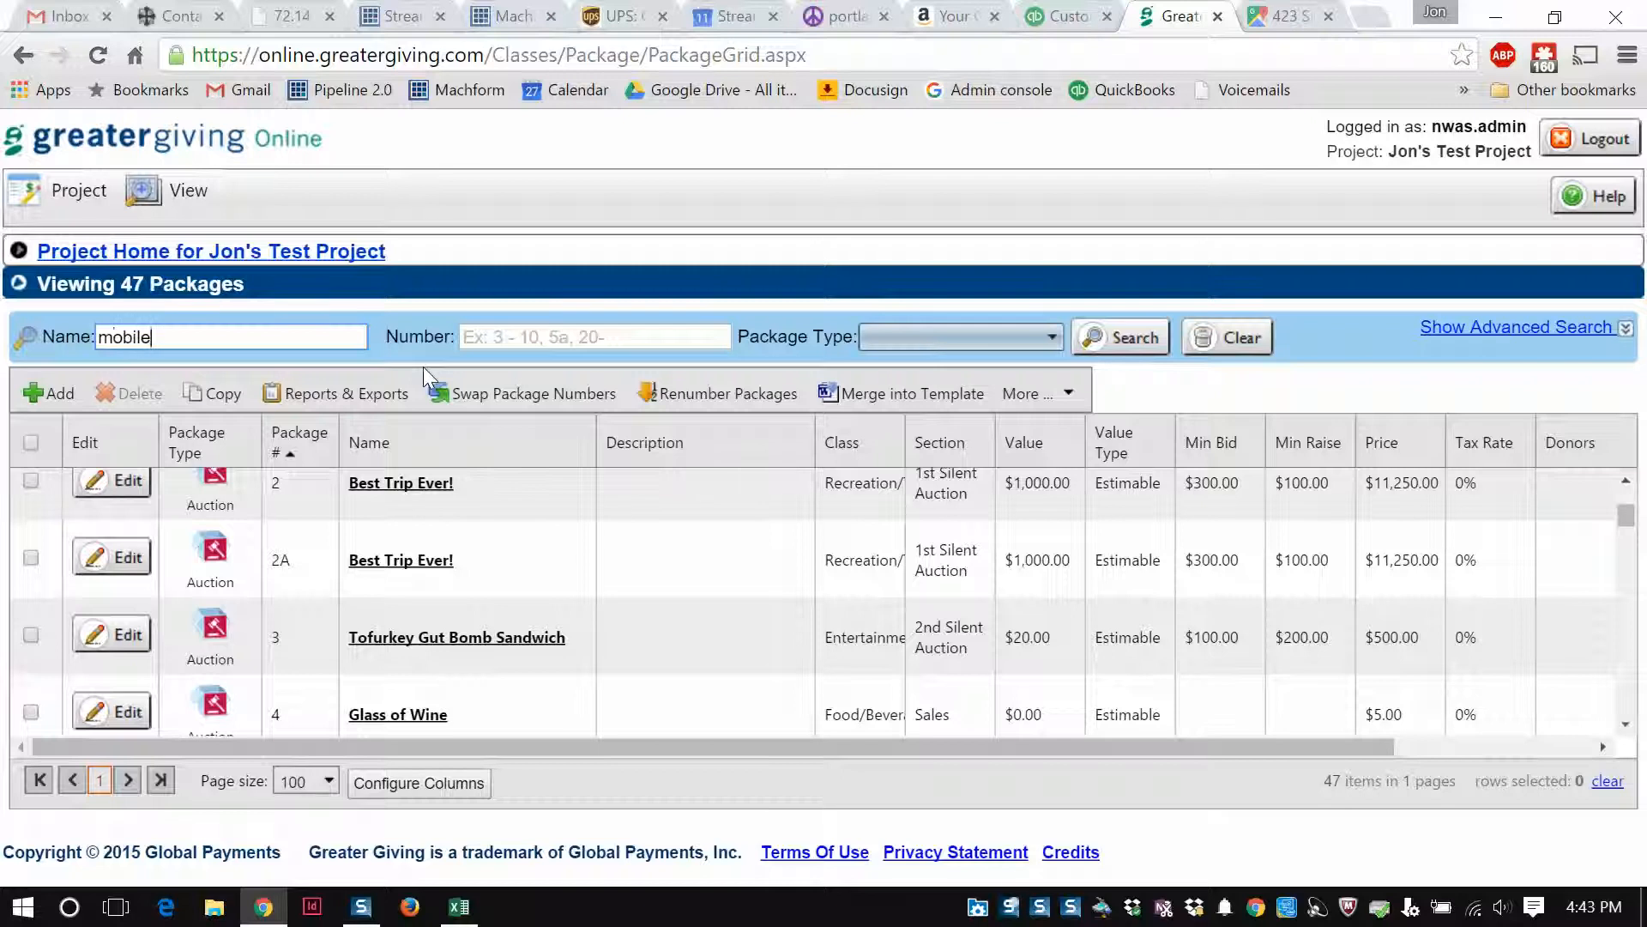
left_click(1120, 338)
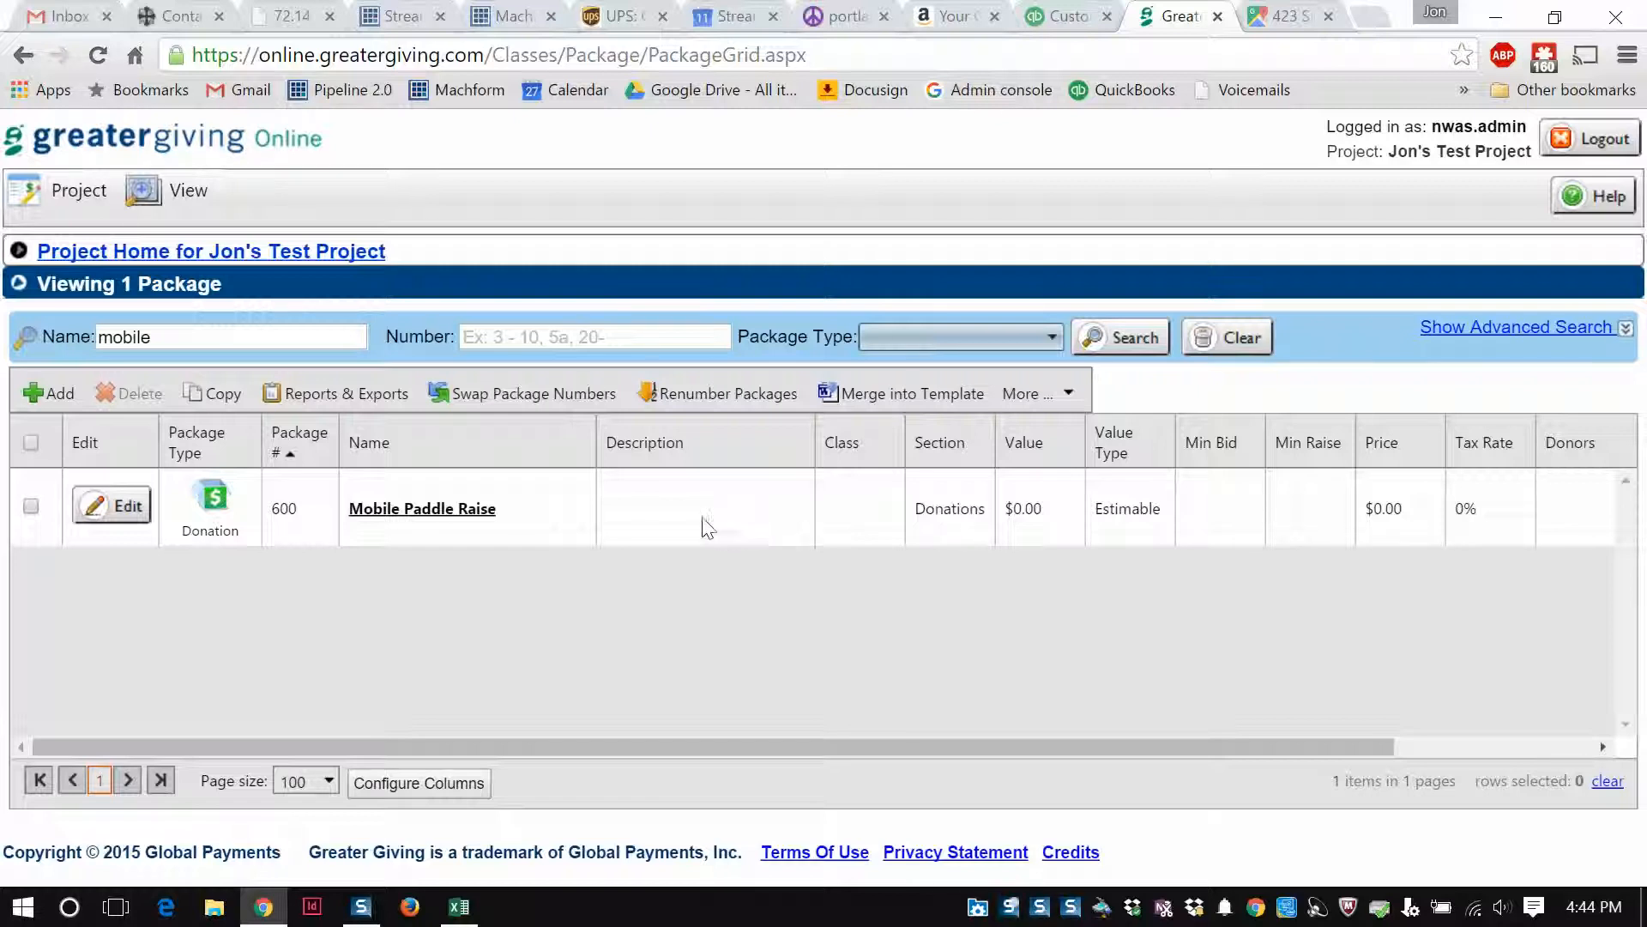
Switch to the MAW_2014_Pledges_Final file in Excel and widen the Bidder Number and Name columns
left_click(459, 907)
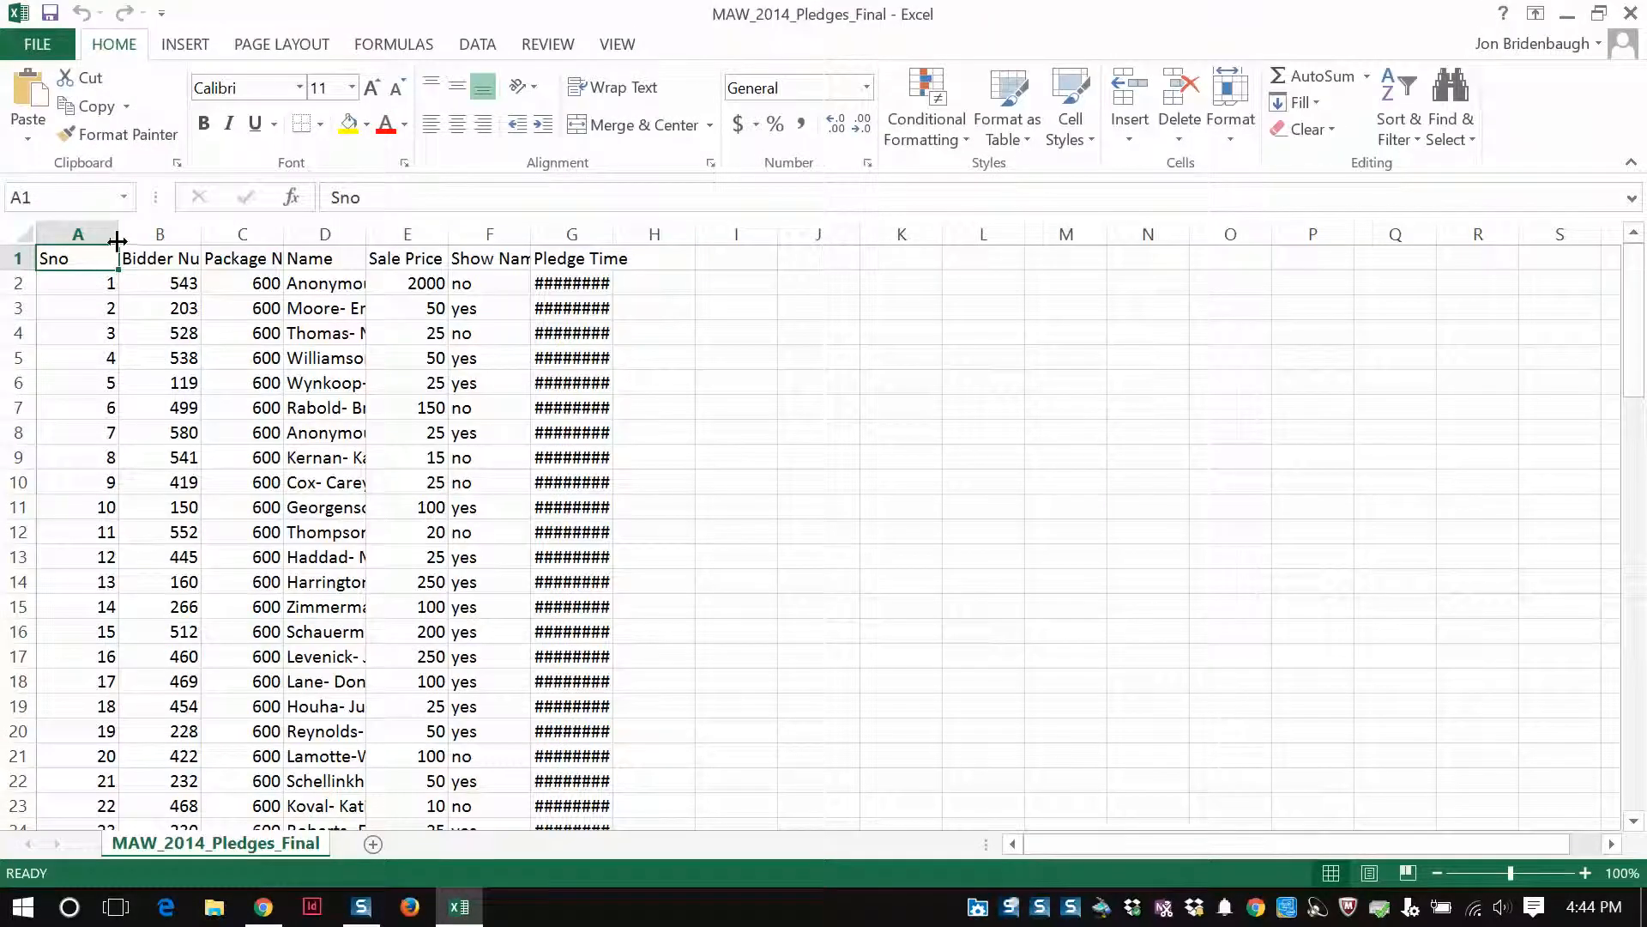
left_click(86, 235)
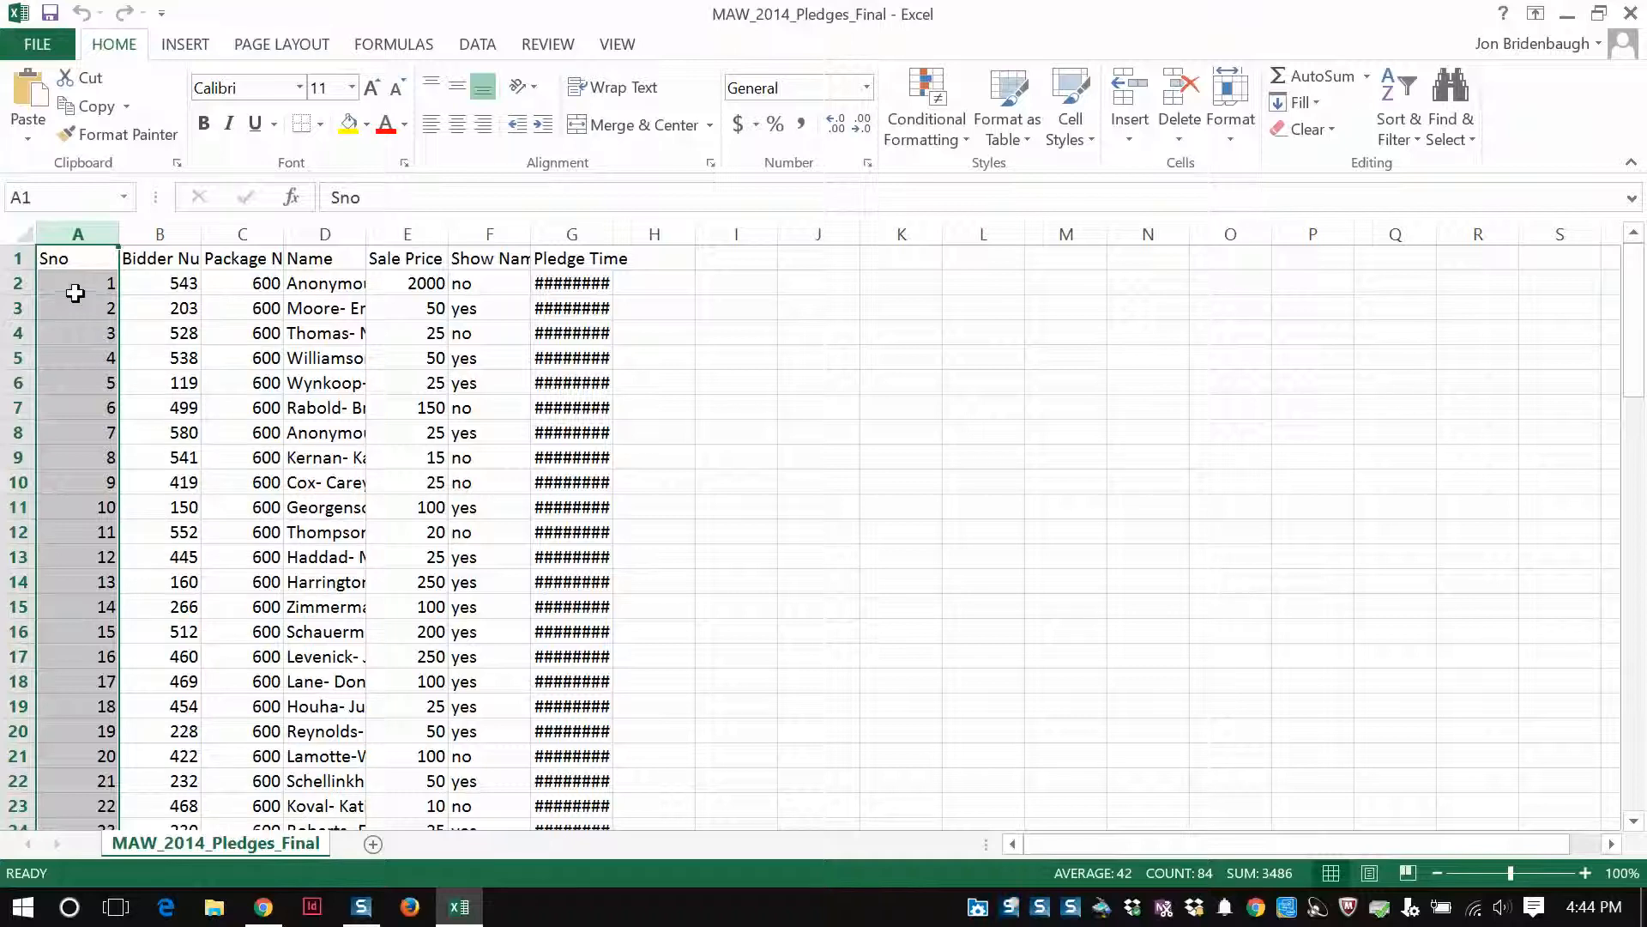
double_click(202, 239)
left_click(279, 285)
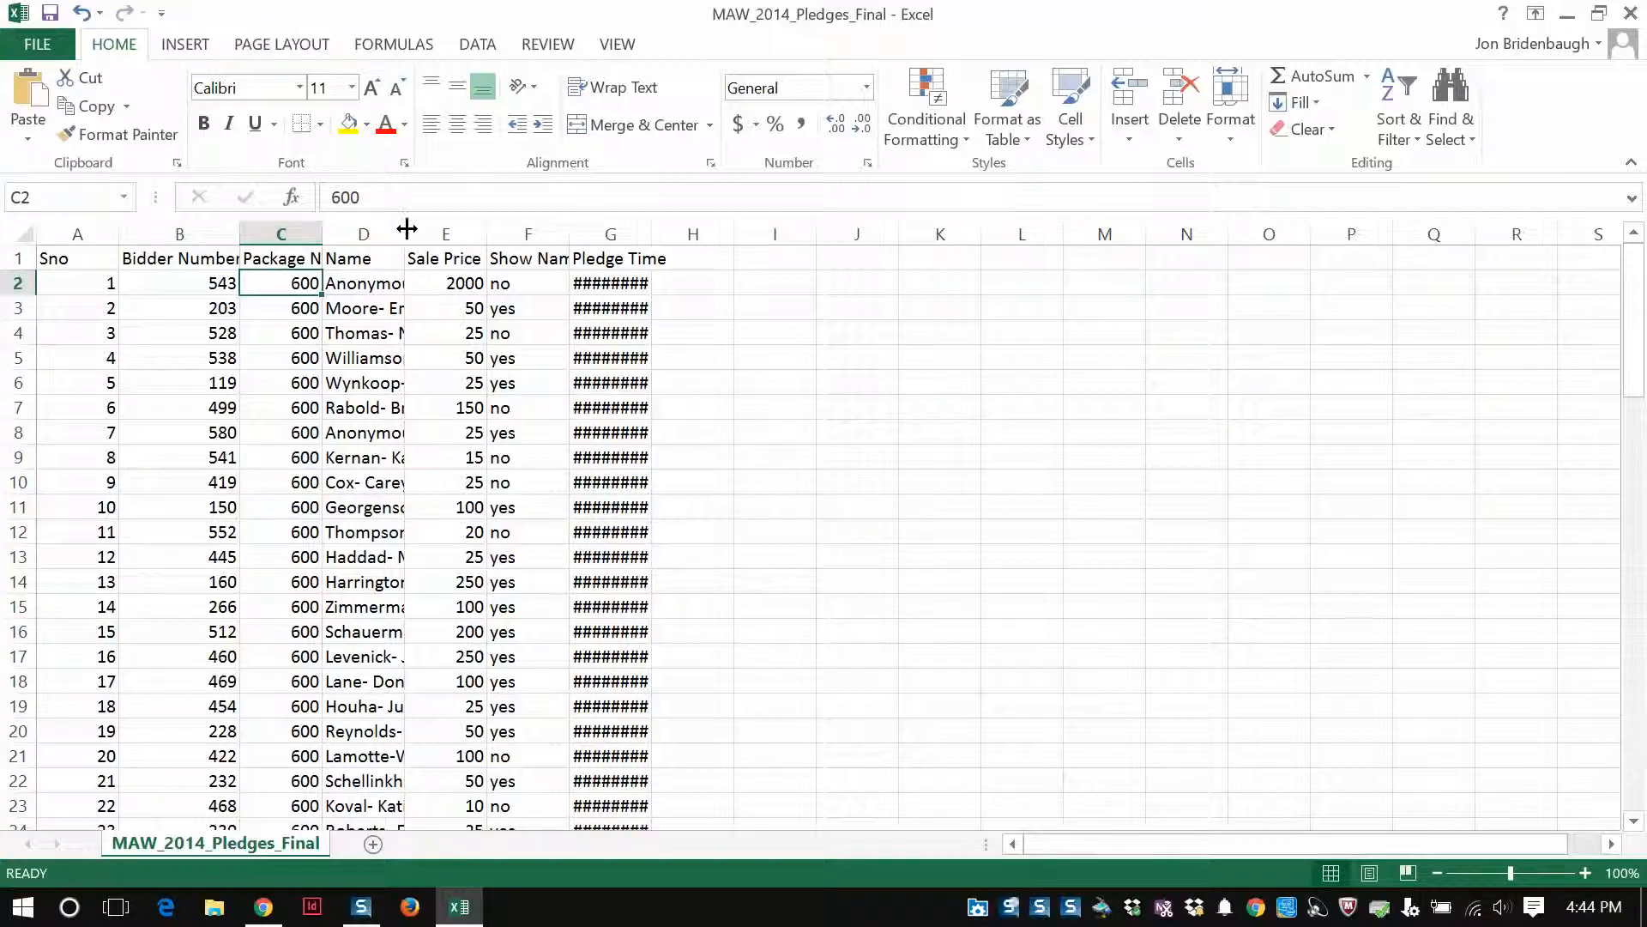
left_click_drag(407, 228, 486, 230)
left_click(442, 281)
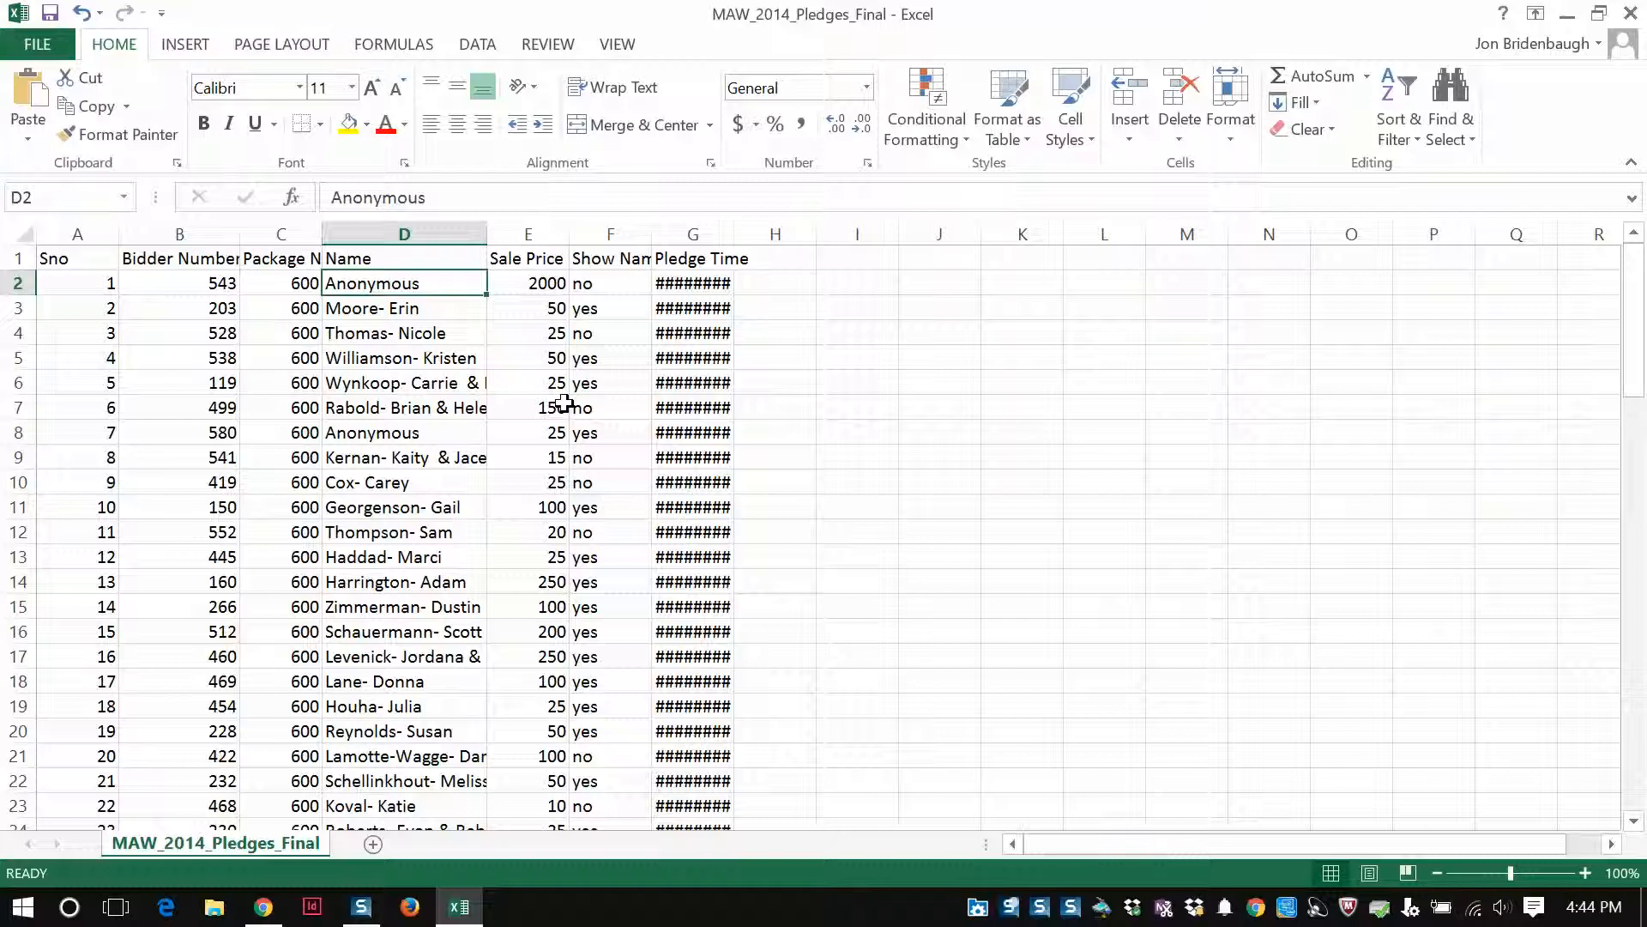
Widen the Show Name and Pledge Time columns to fit their contents
left_click(544, 281)
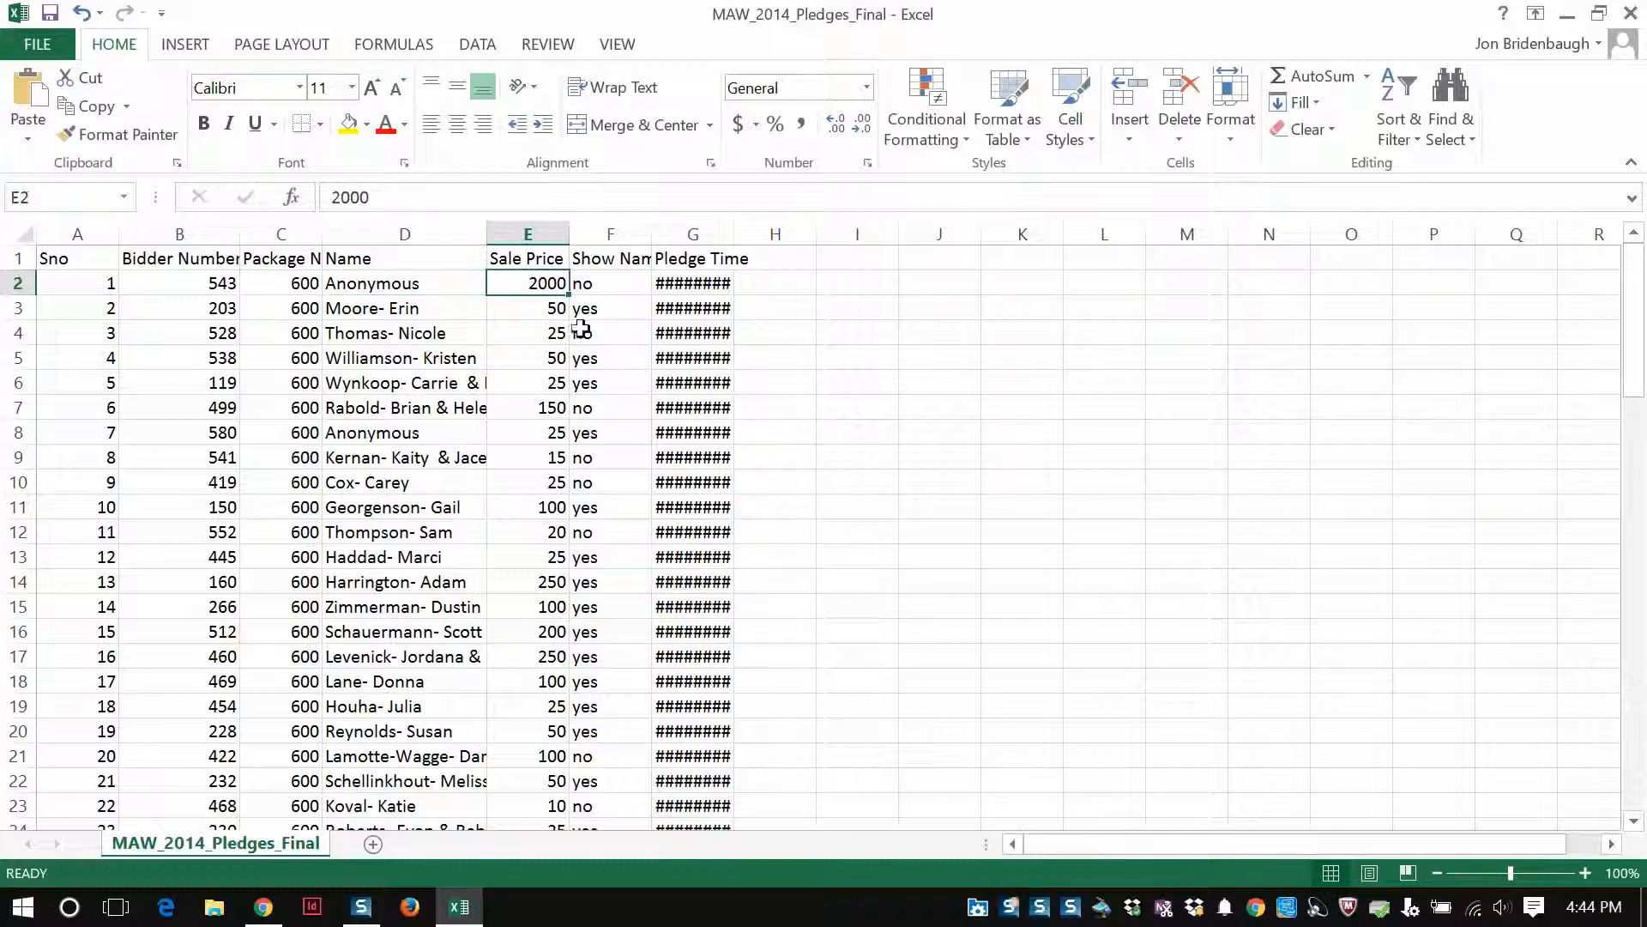
left_click(625, 280)
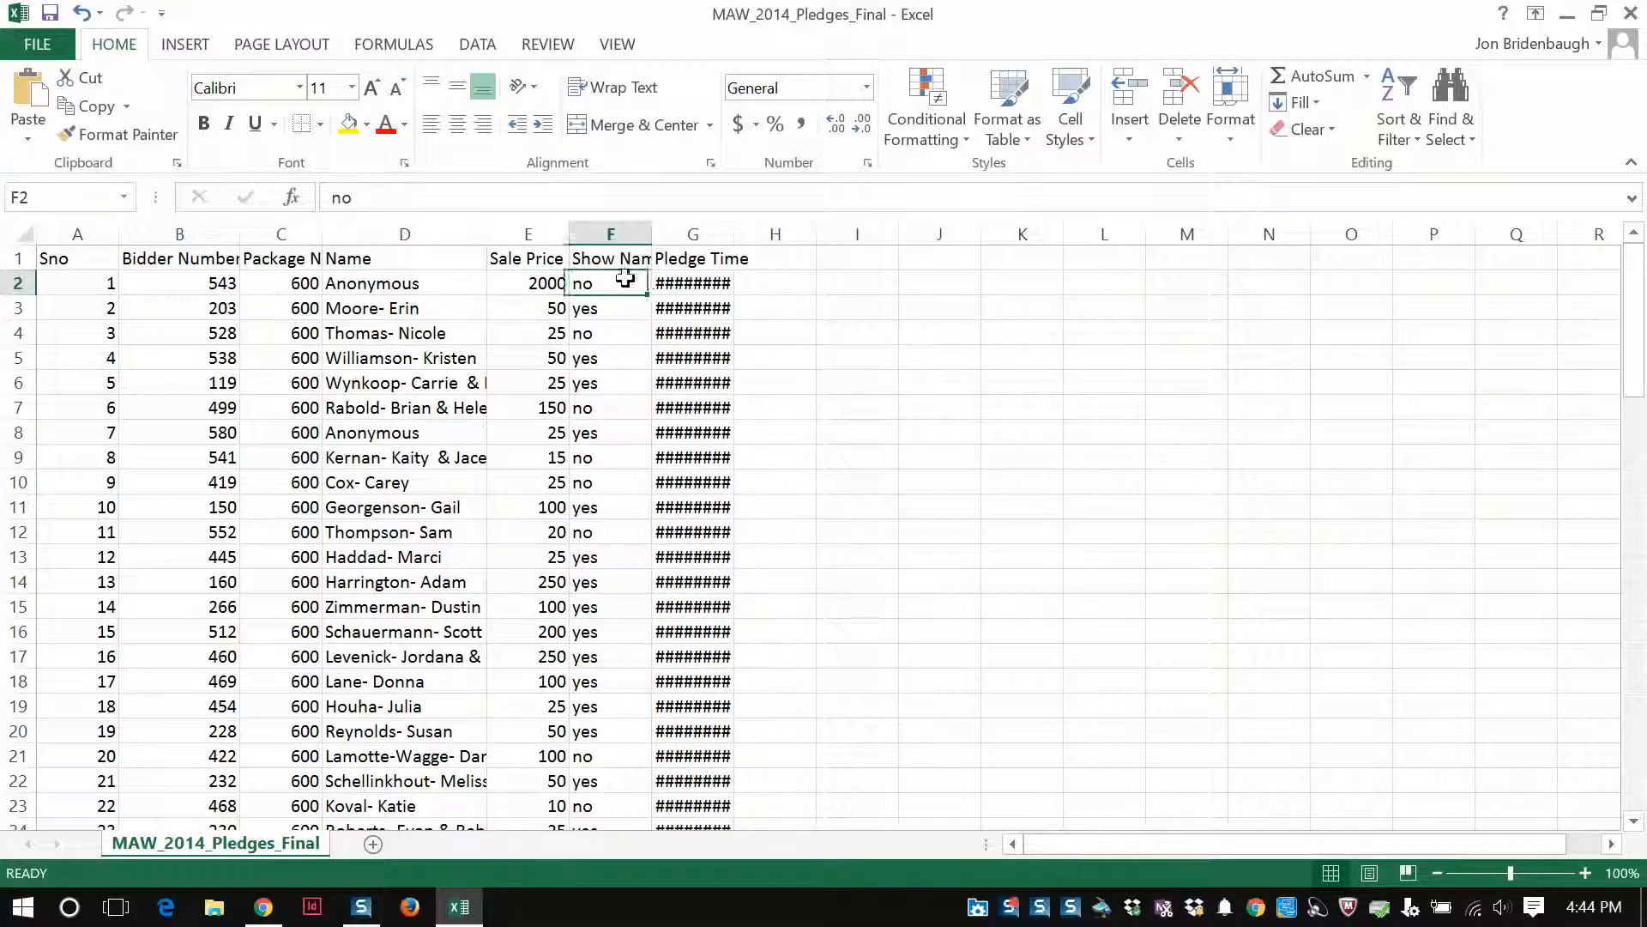
left_click_drag(651, 234, 808, 236)
left_click(633, 232)
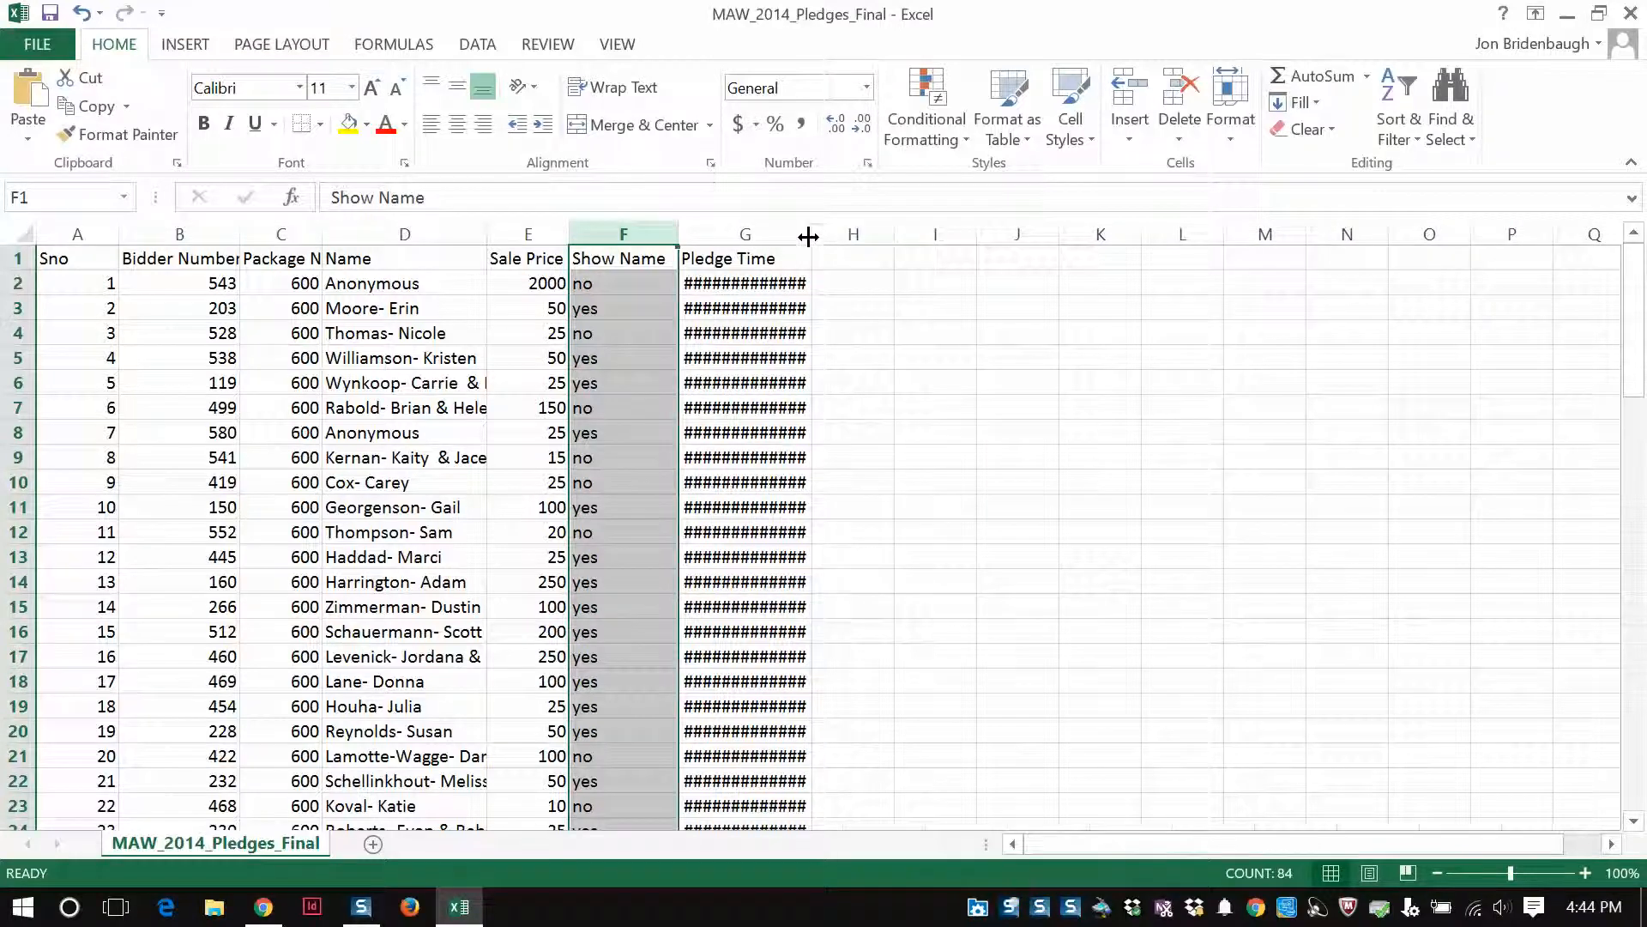
double_click(812, 235)
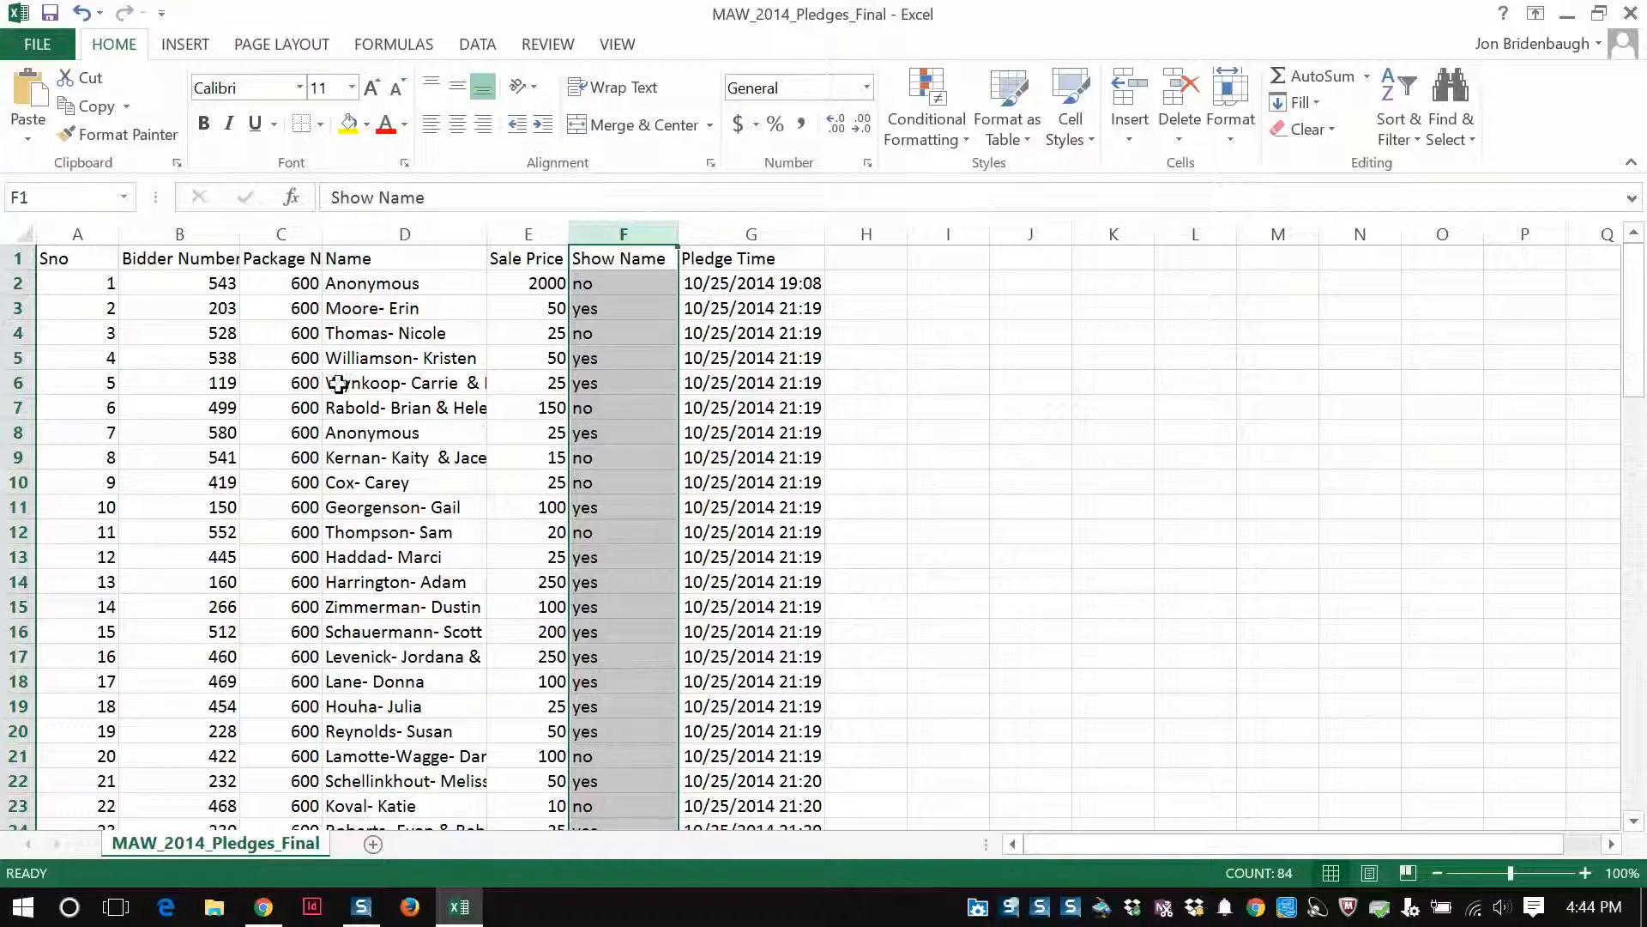
Check the Bidder Number, Package Number and Sale Price columns and save the pledge file, keeping the CSV format
left_click(206, 234)
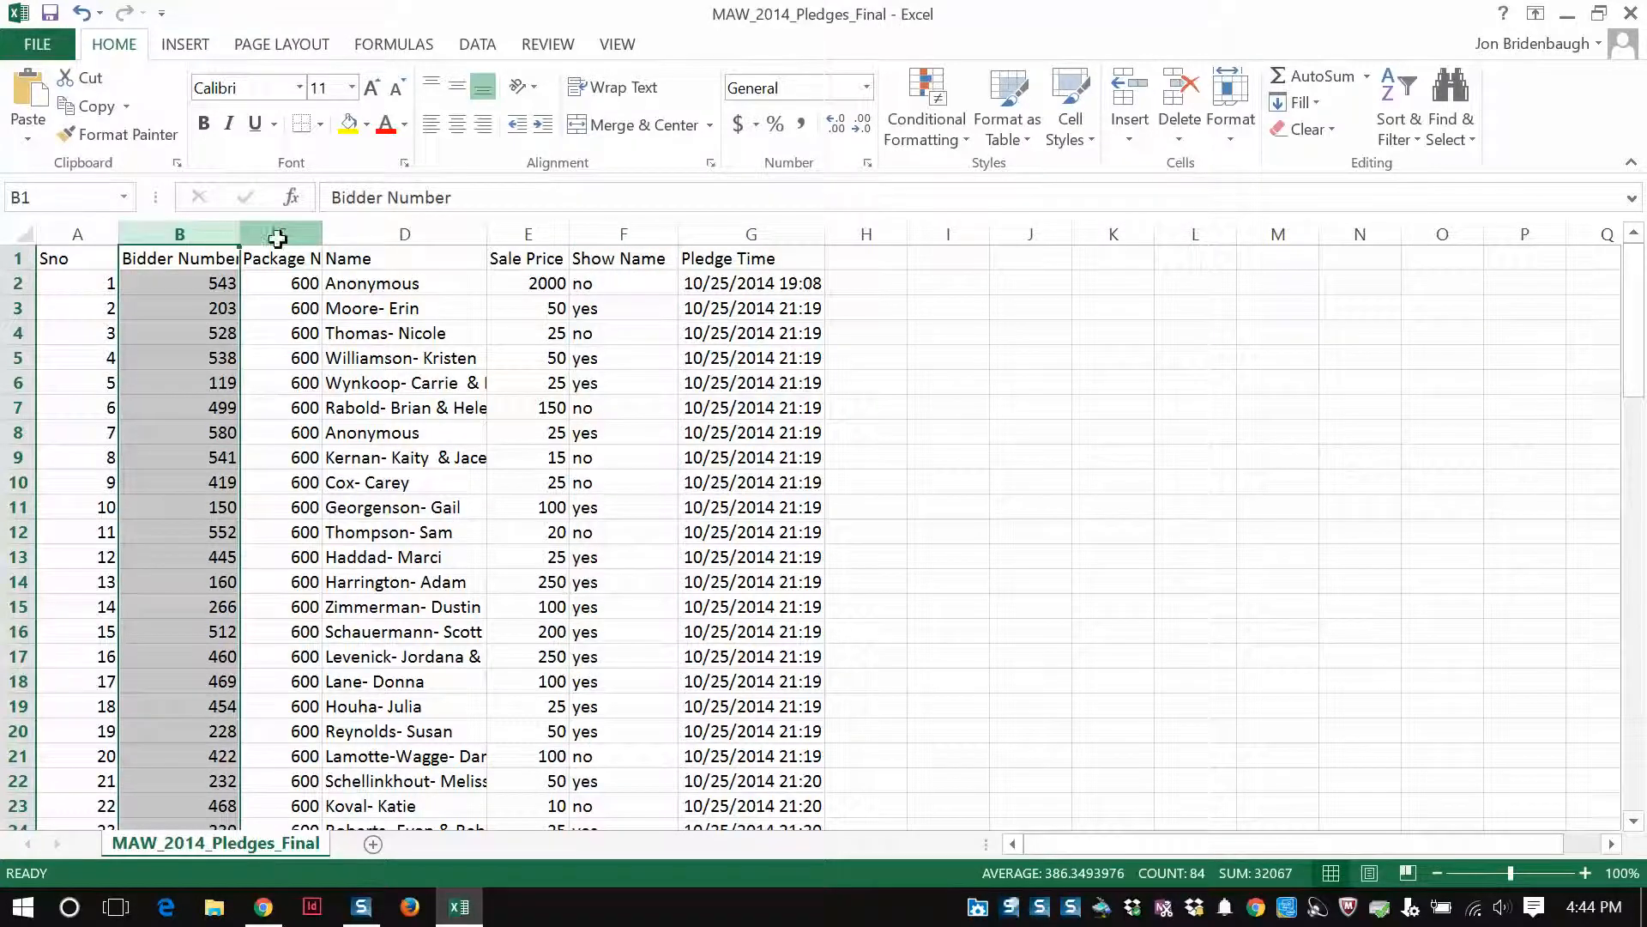
left_click(276, 235)
left_click(543, 233)
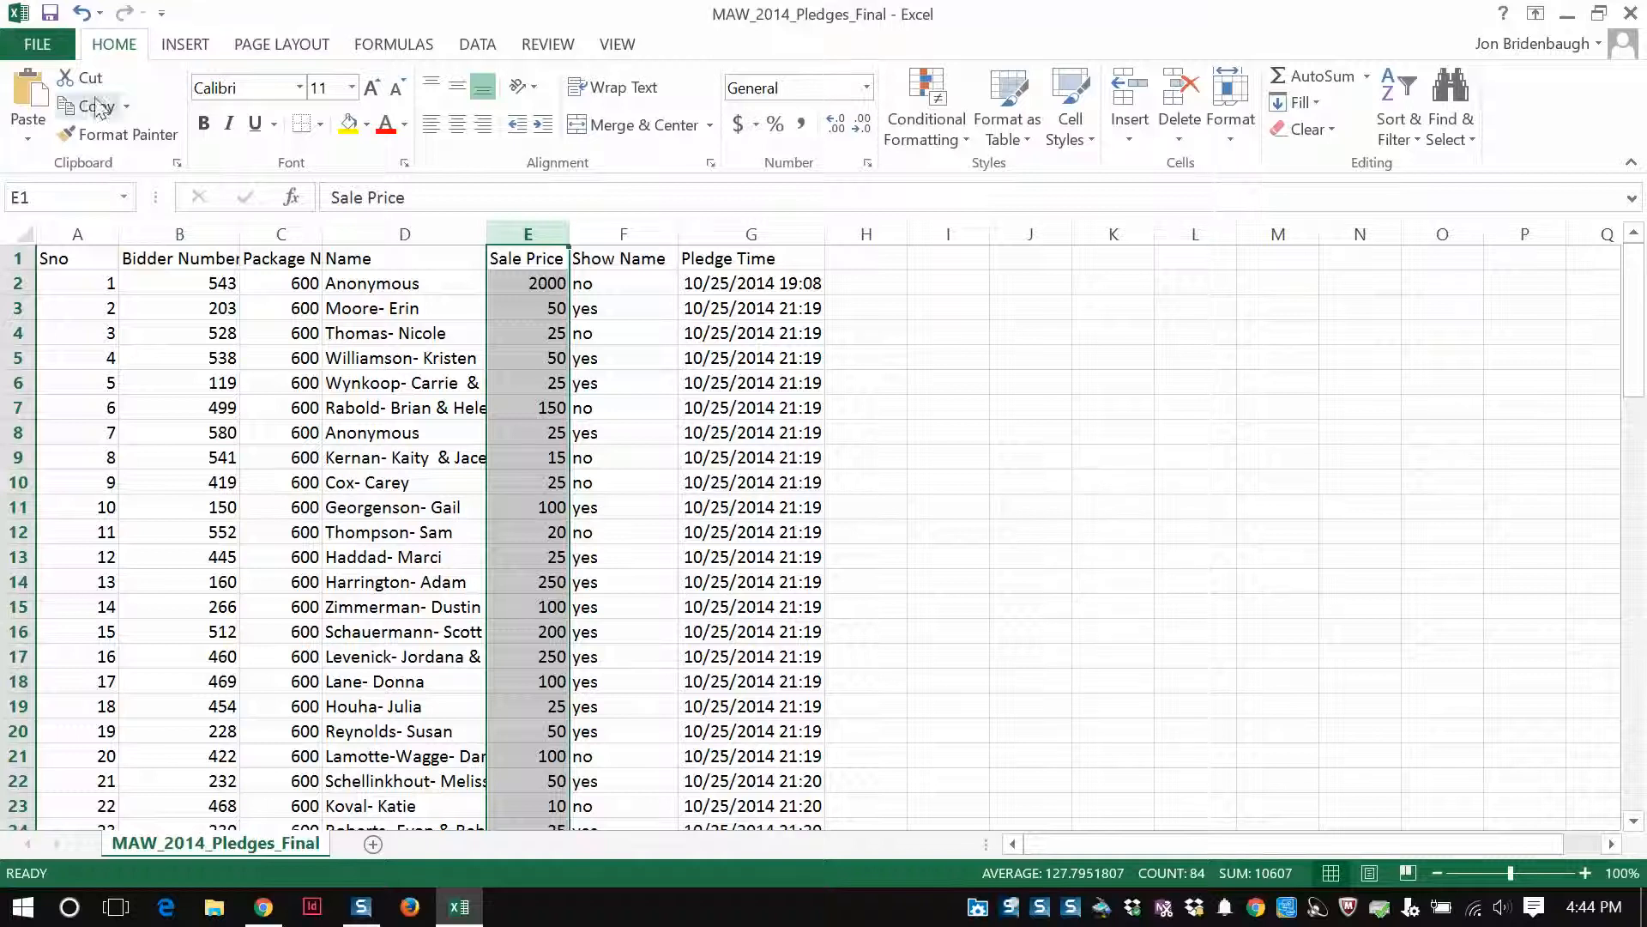
left_click(50, 12)
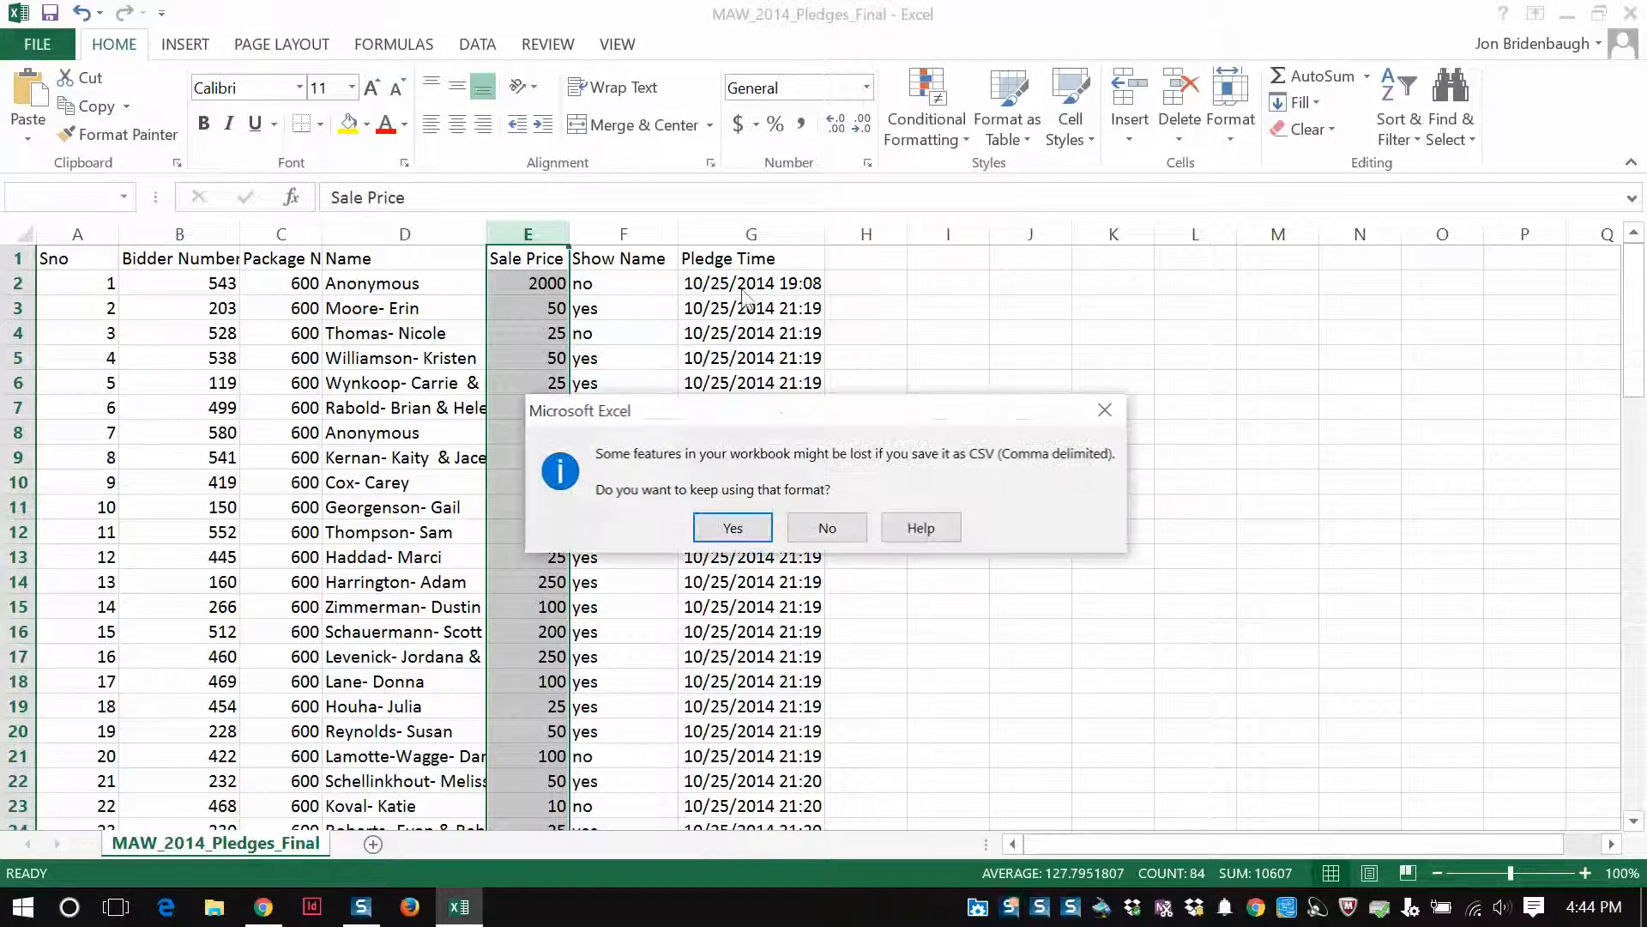
left_click(732, 526)
Switch back to Greater Giving Online and start a sales import of the MAW_2014_Pledges_Final CSV file with the default mapping
key("alt+Tab")
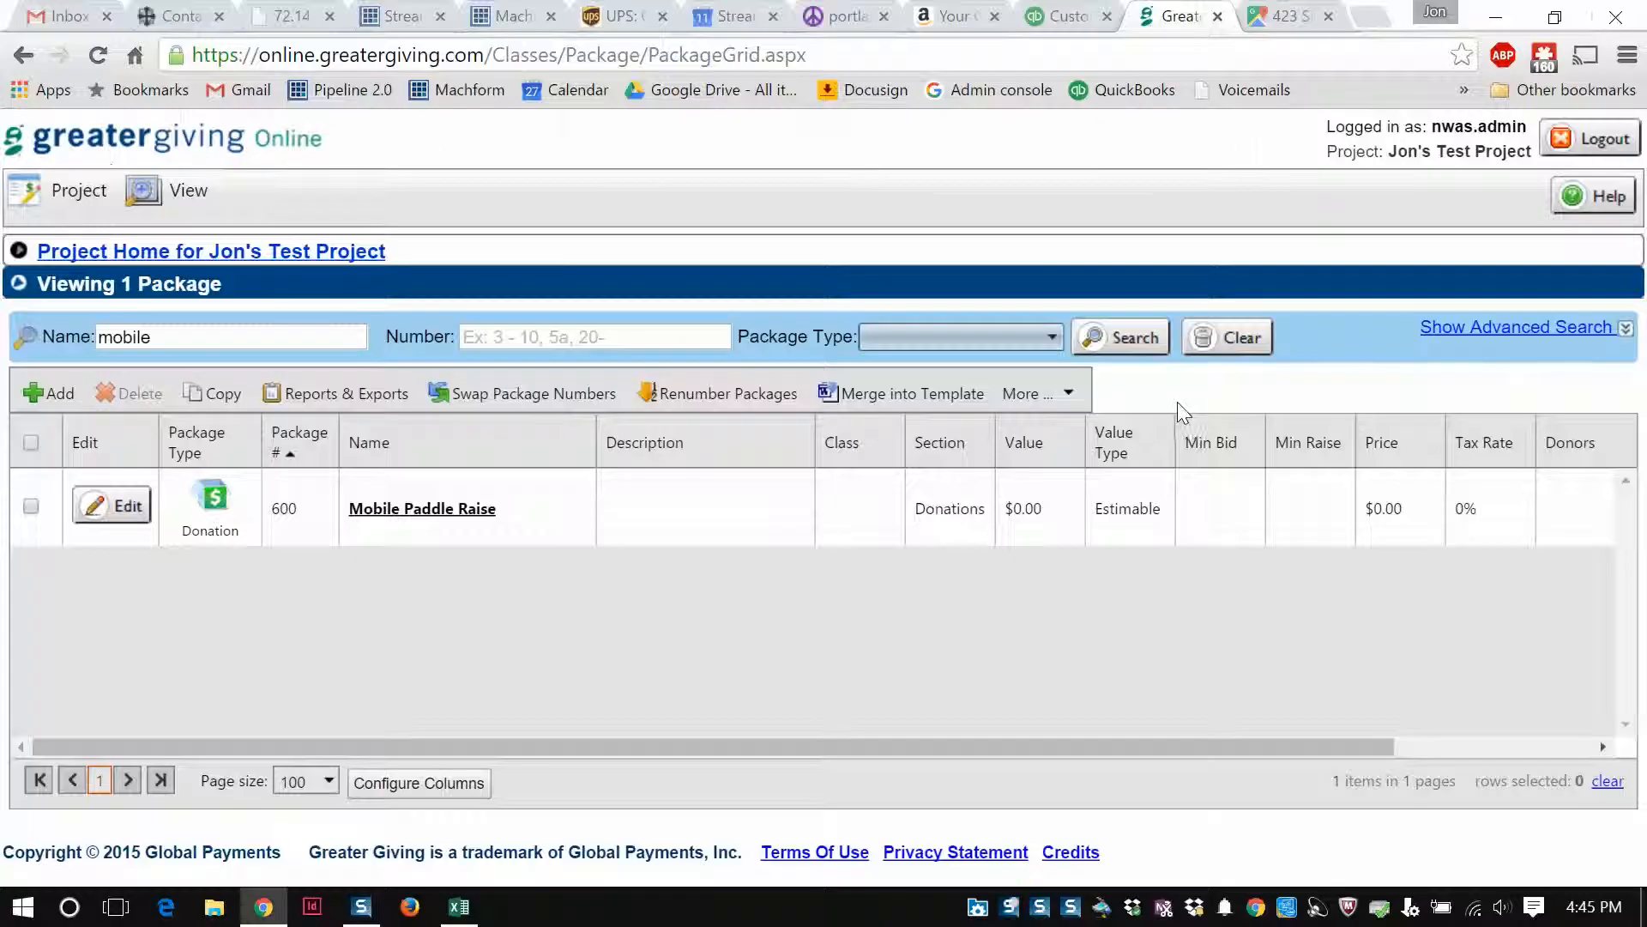
left_click(178, 199)
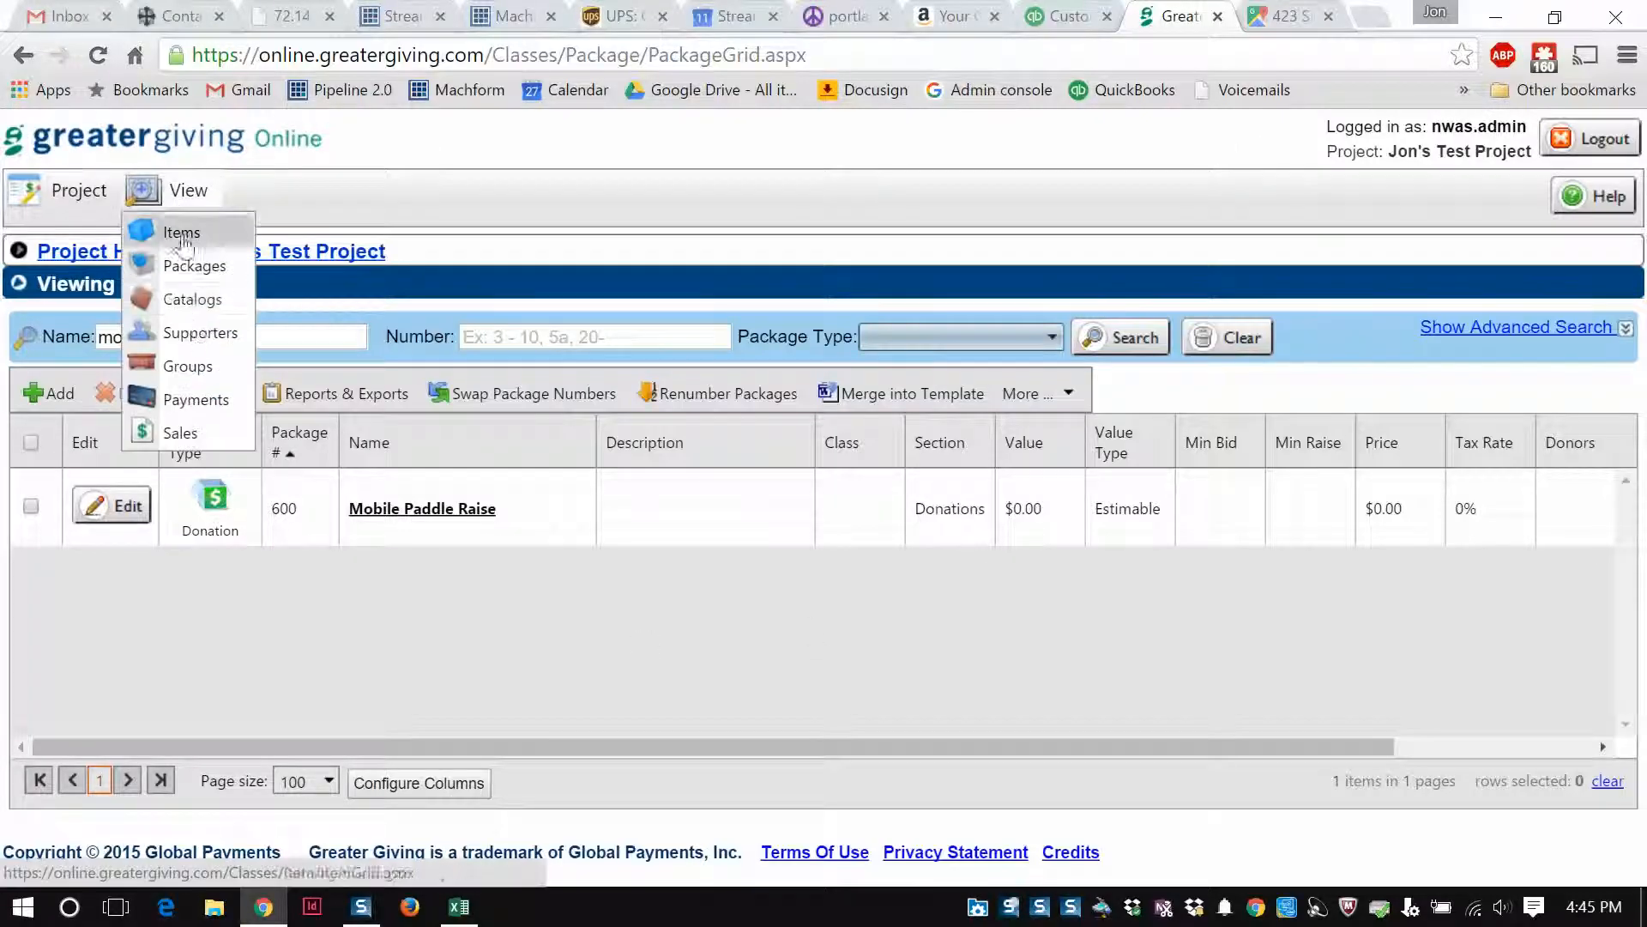
left_click(208, 423)
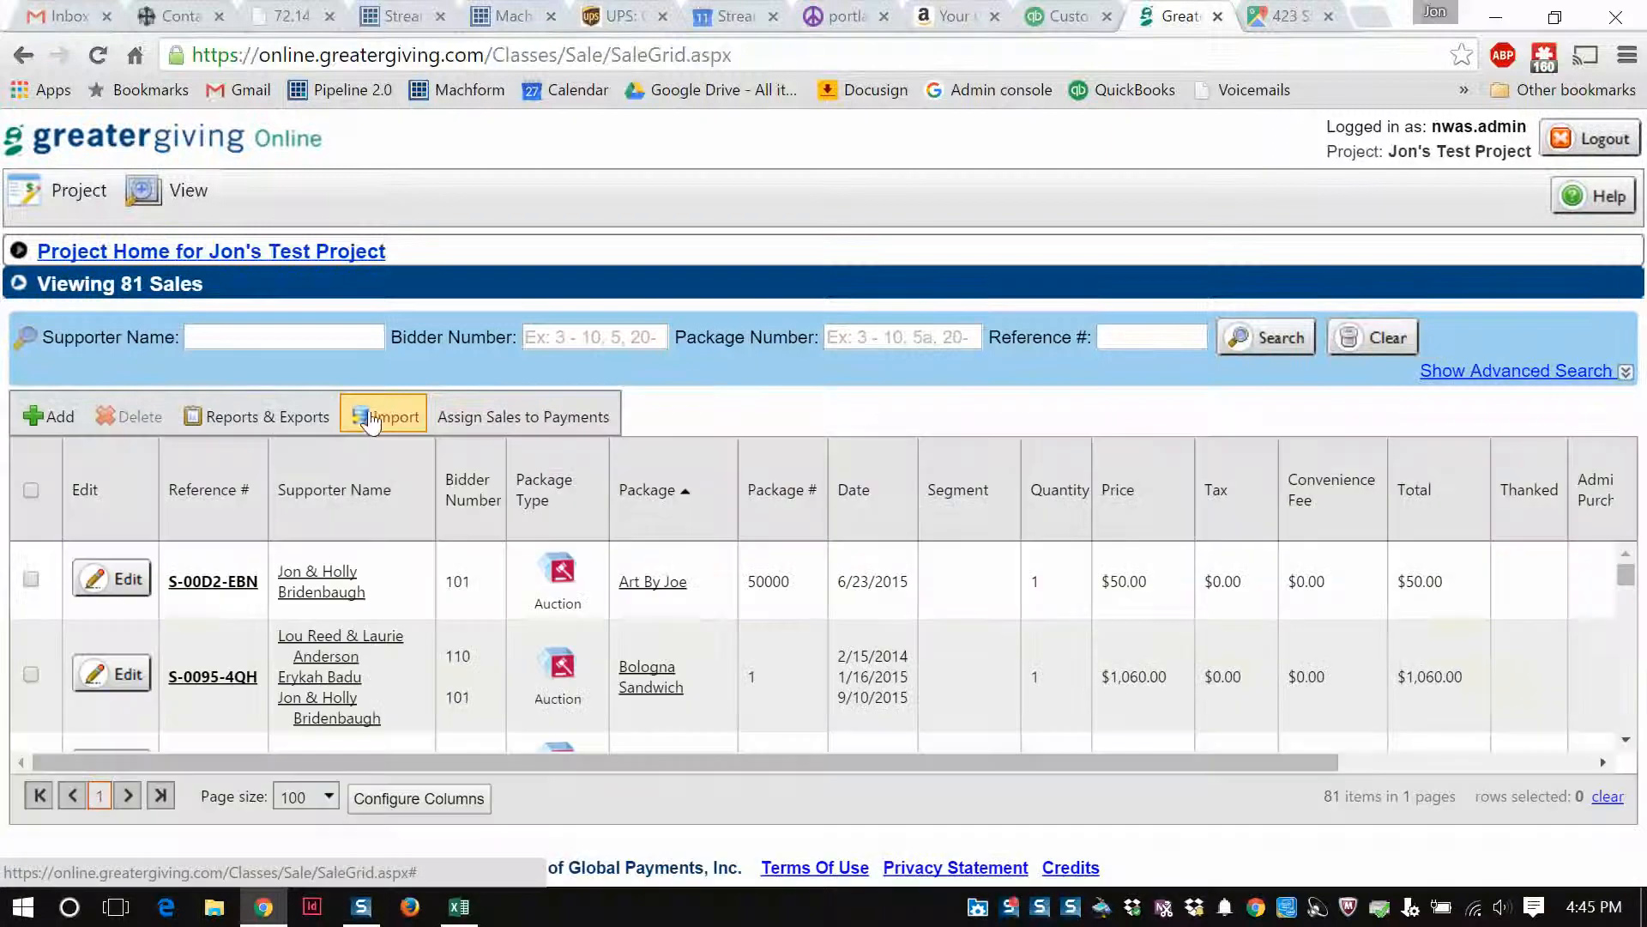
left_click(382, 418)
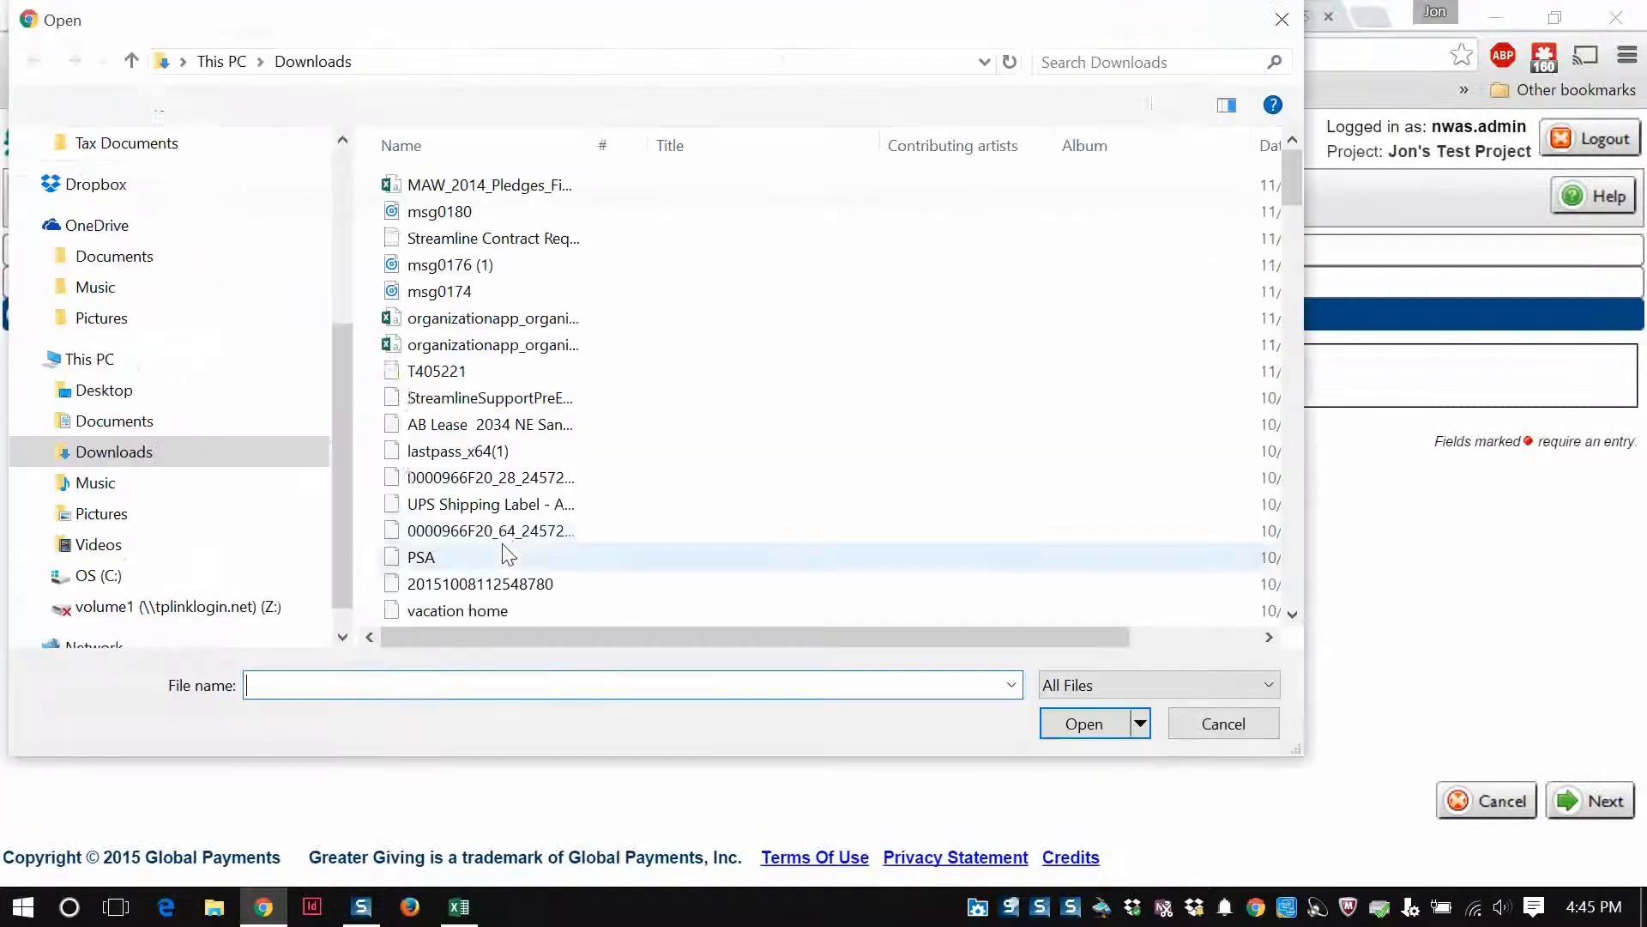
double_click(480, 184)
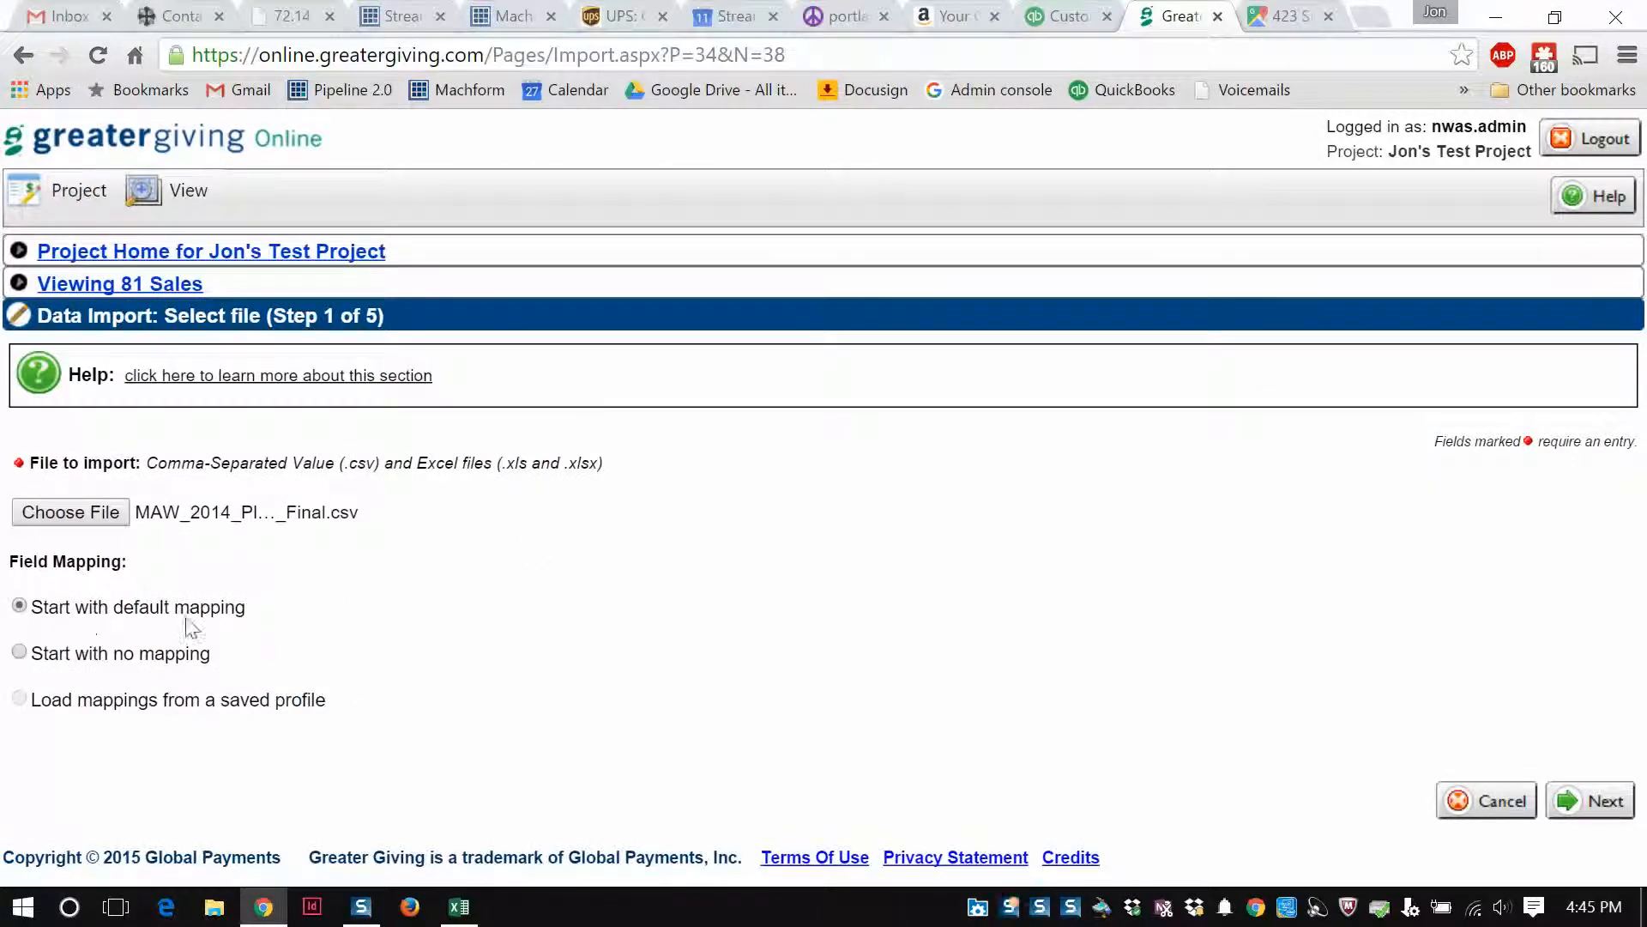
left_click(1584, 802)
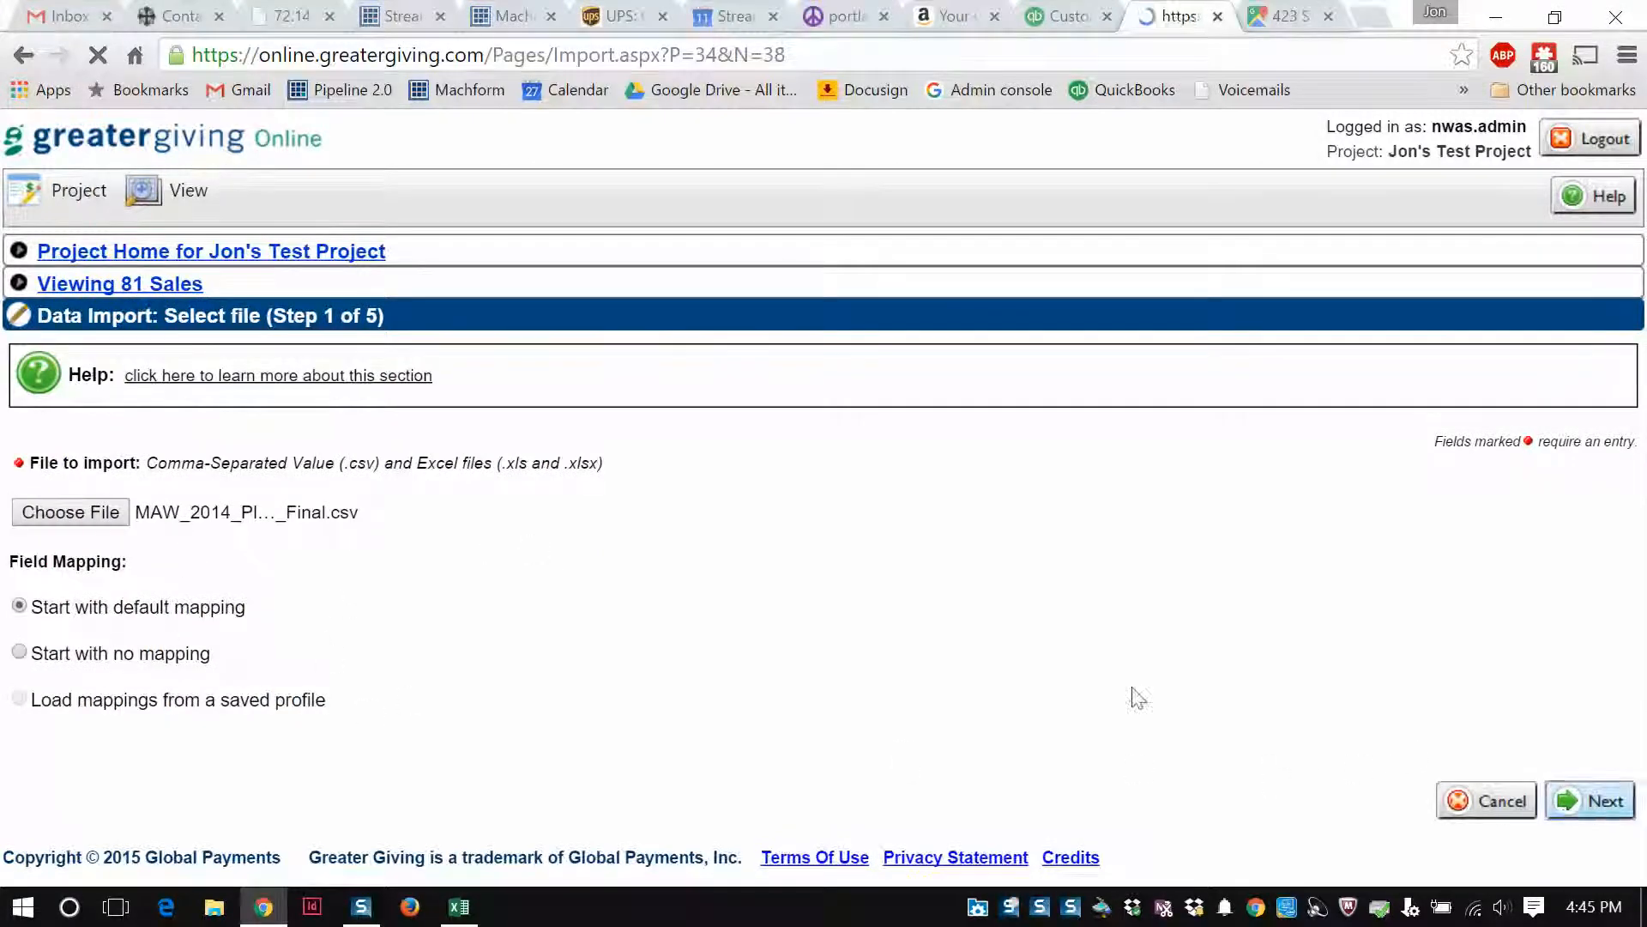
Clear the Name mapping from the Bidder Name destination field
scroll(875, 588, "down", 1)
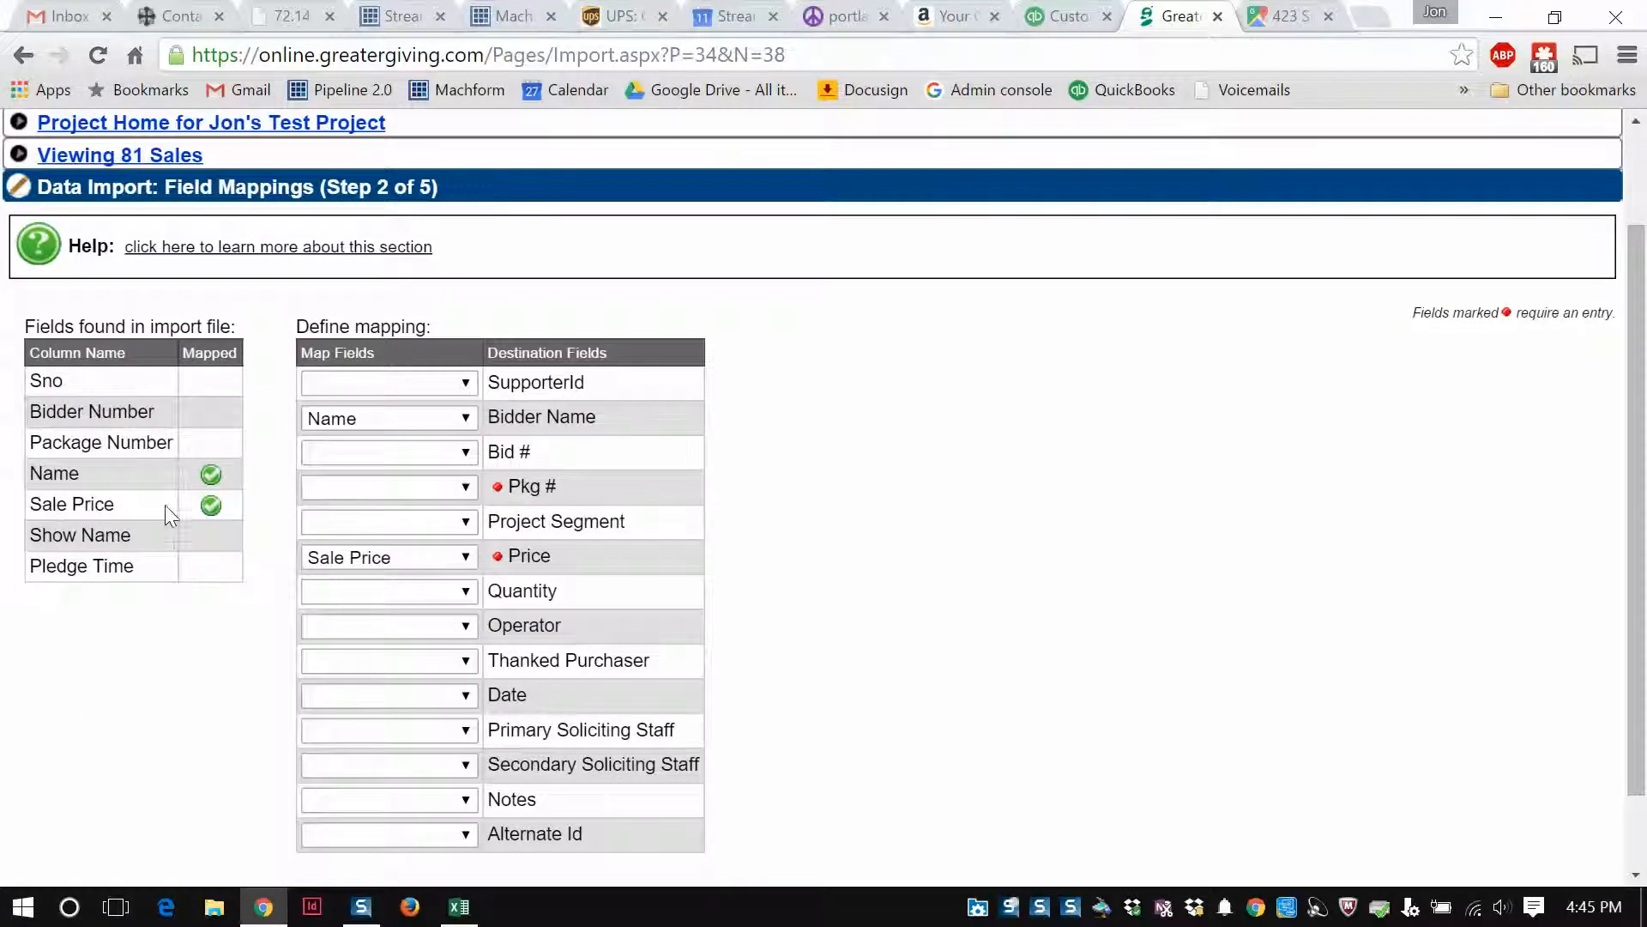
left_click(466, 418)
left_click(463, 442)
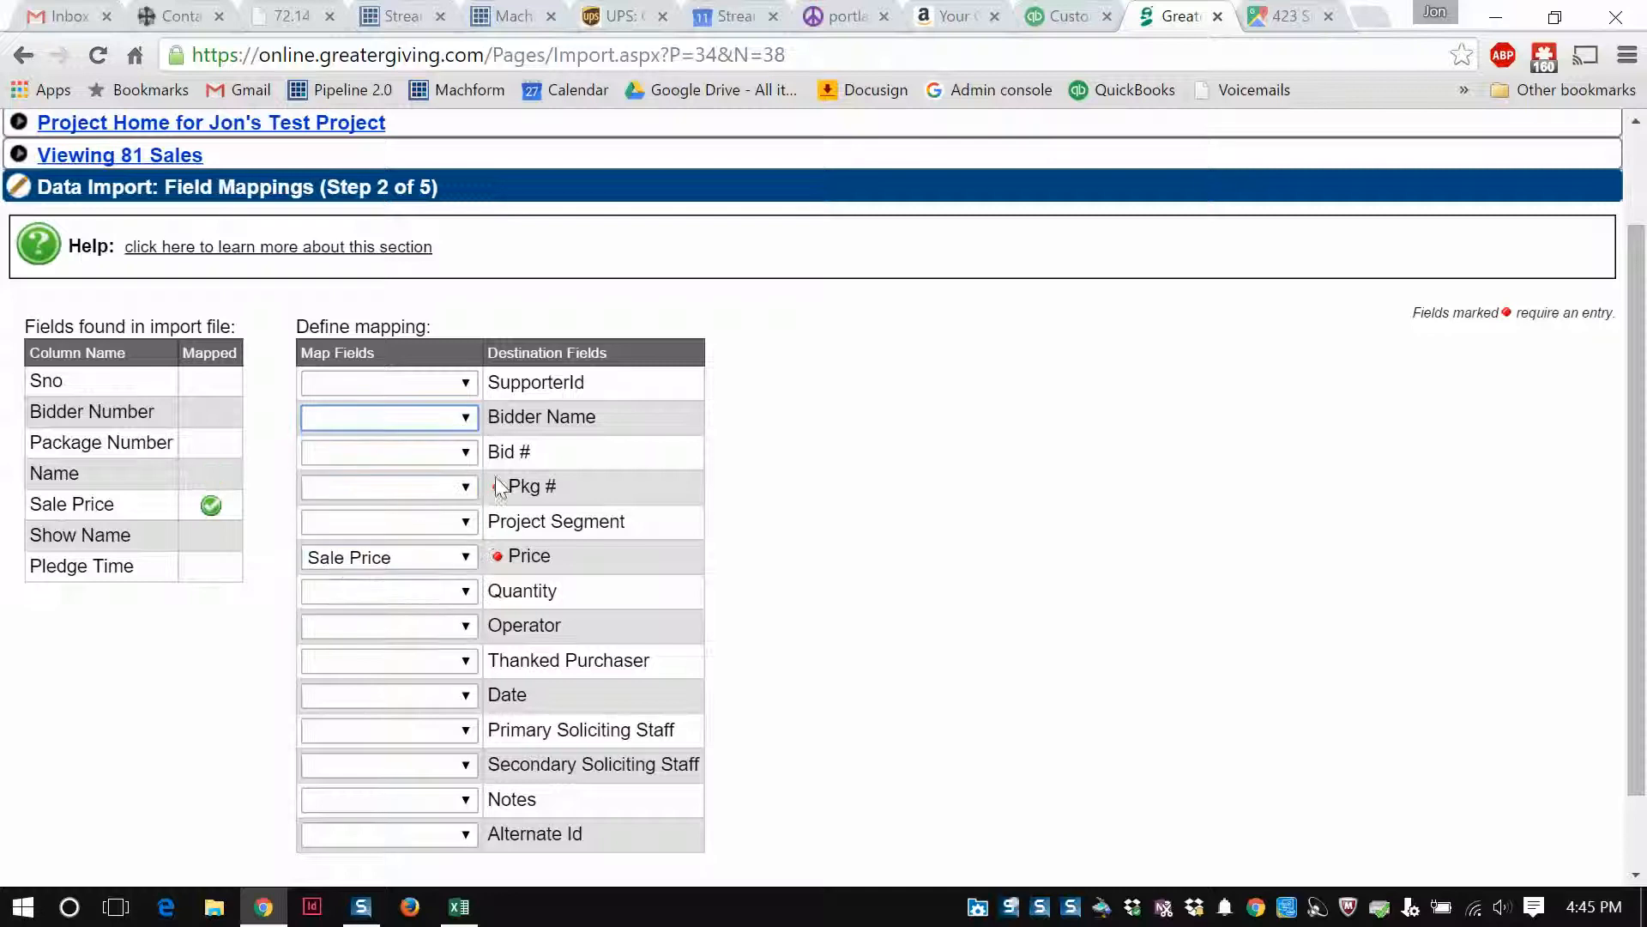
Map Bidder Number to Bid # and Package Number to Pkg #, and continue to the import's save settings
left_click(466, 453)
left_click(369, 518)
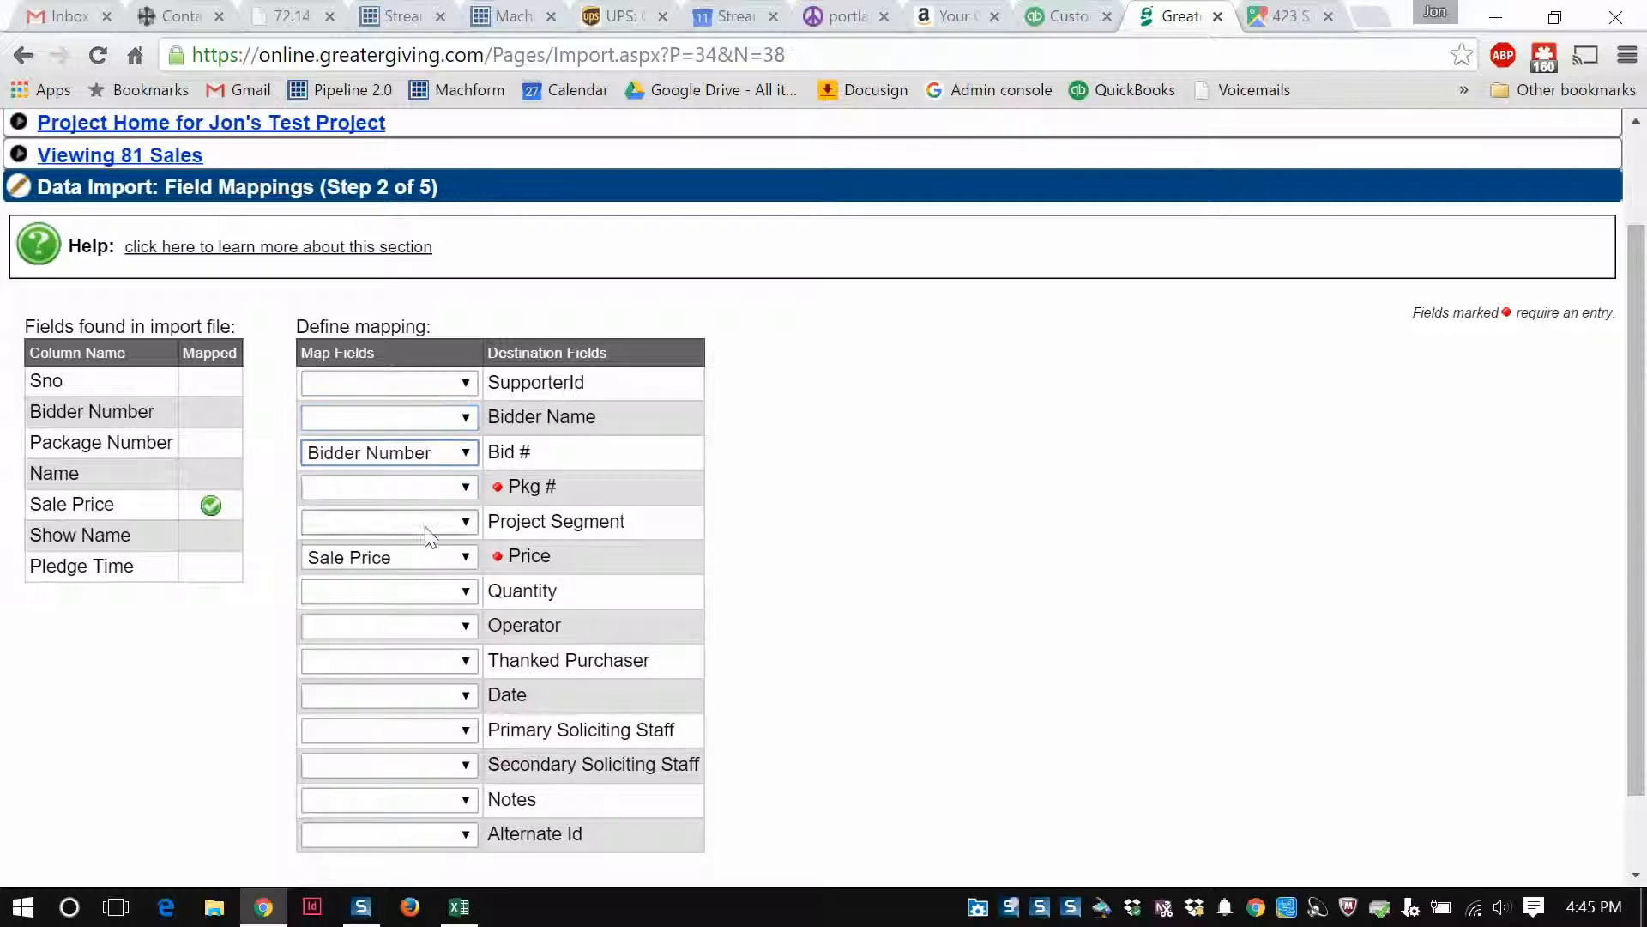
left_click(467, 487)
left_click(369, 577)
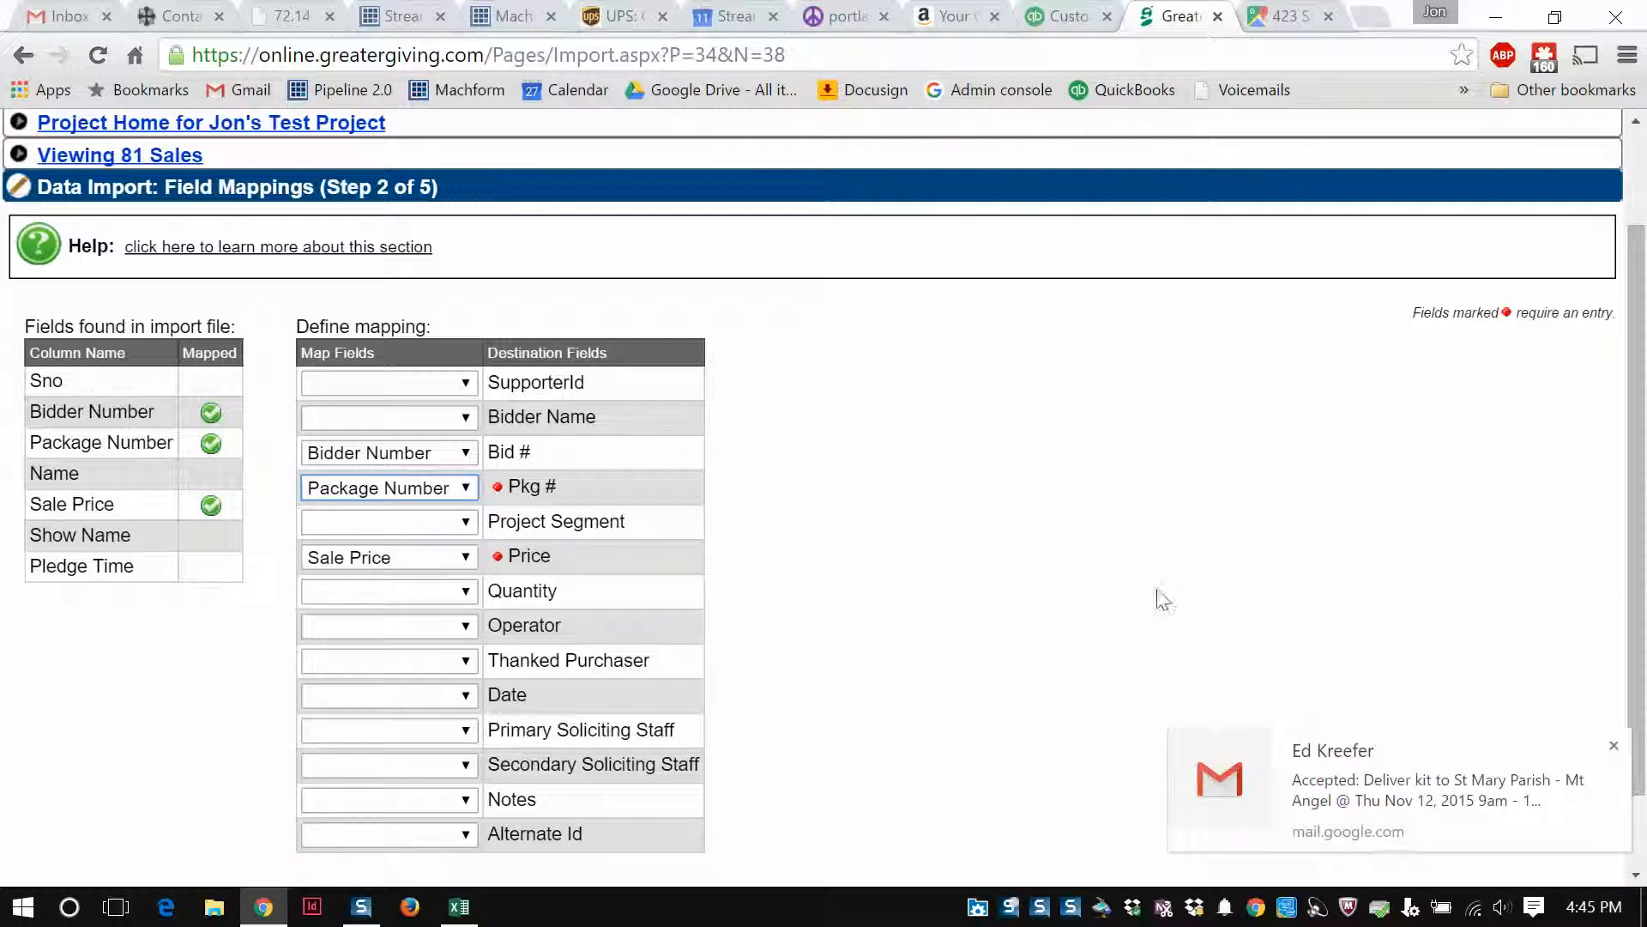
scroll(1568, 502, "down", 2)
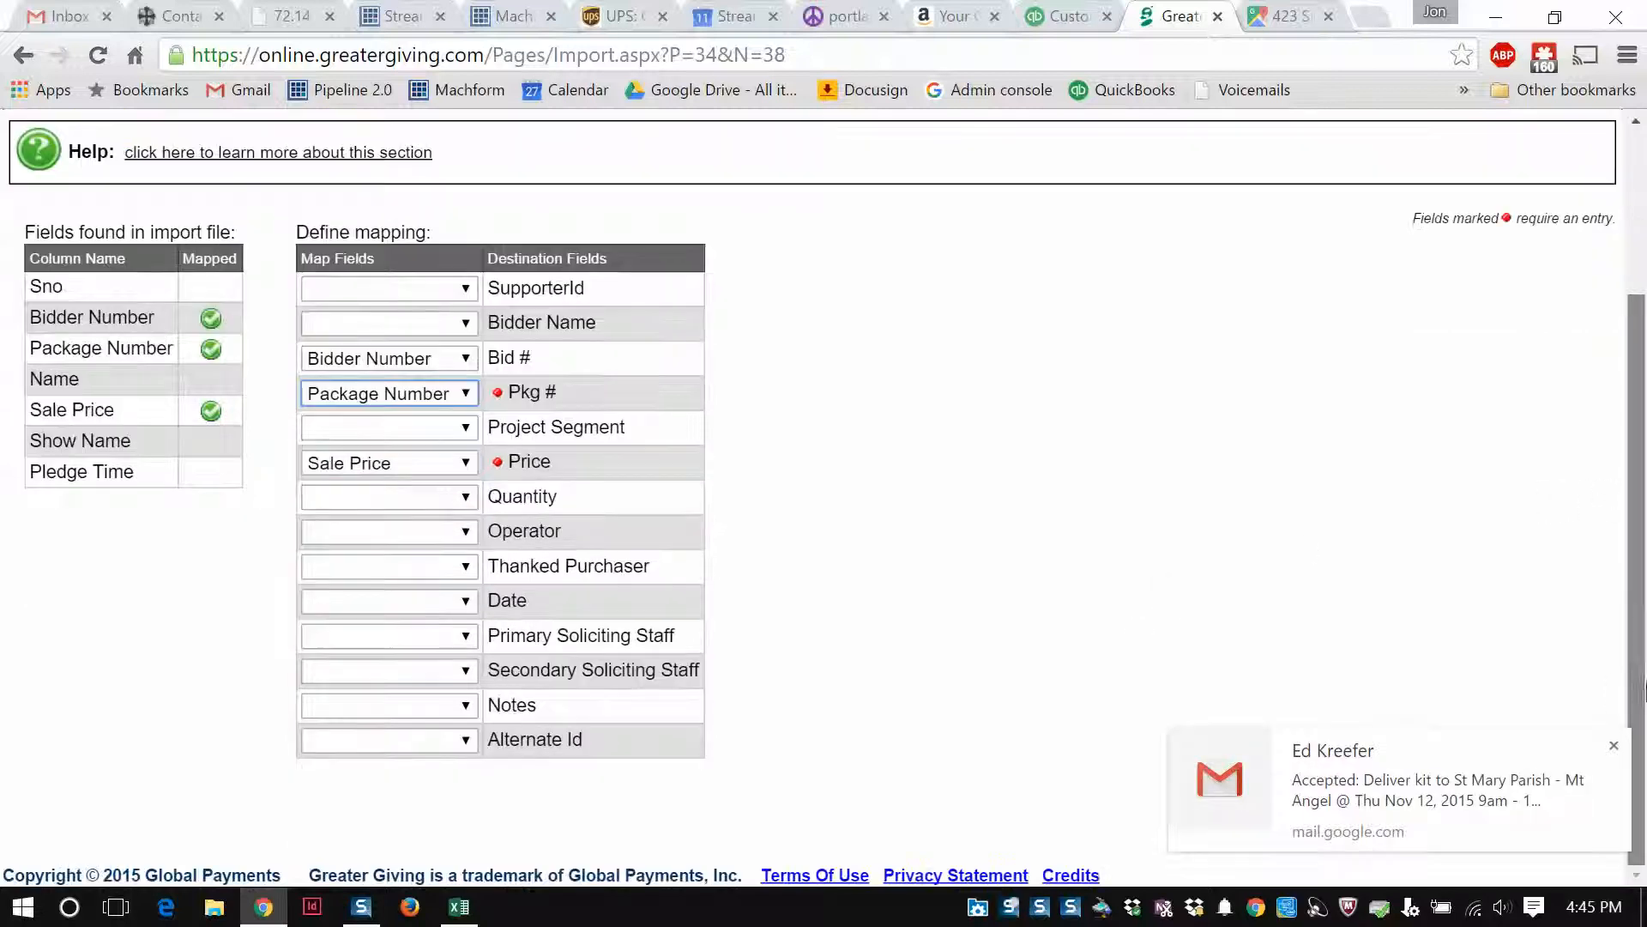
left_click(1614, 746)
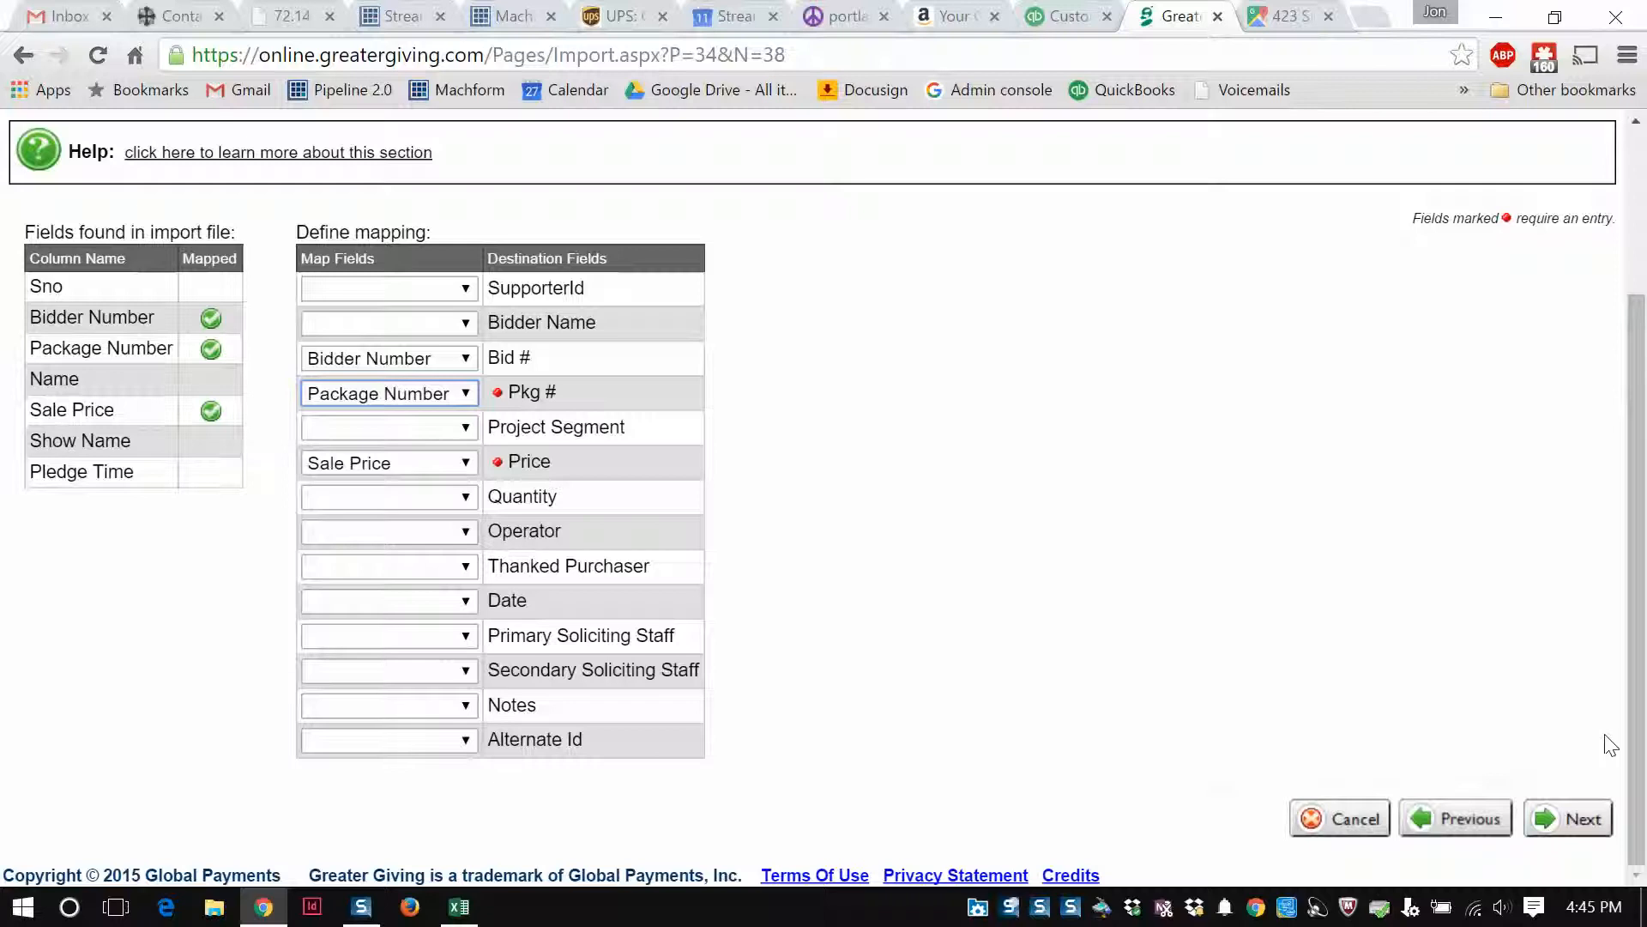
left_click(1569, 820)
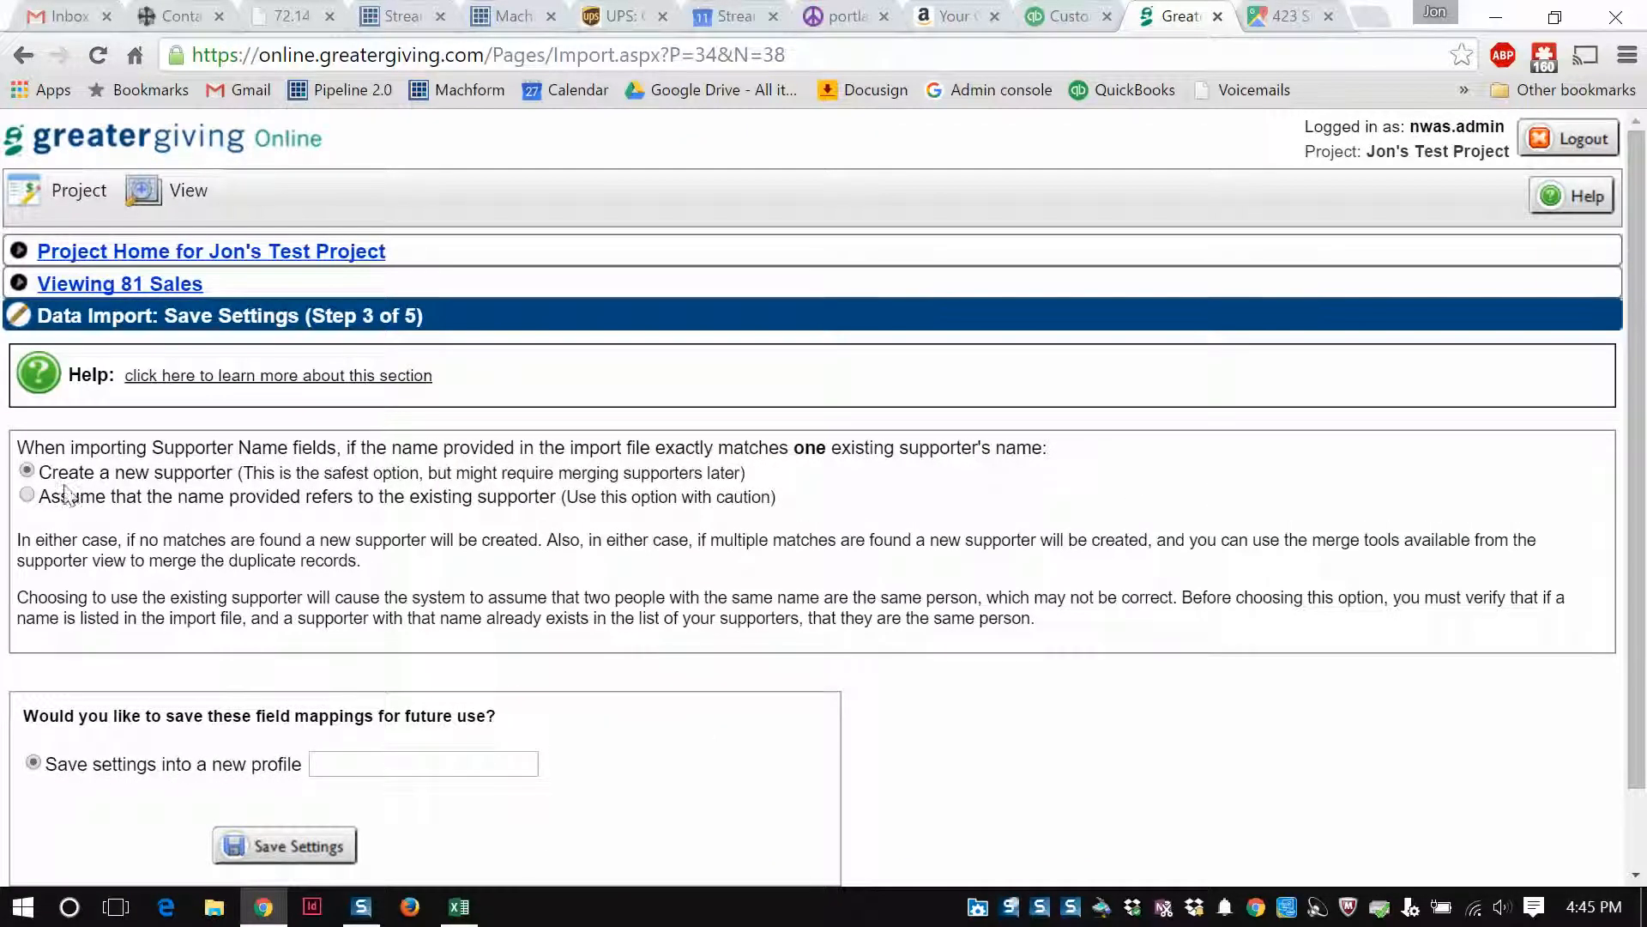
Continue to the import preview without saving a mapping profile, and examine the status and errors listed for each row
left_click_drag(37, 447, 1037, 457)
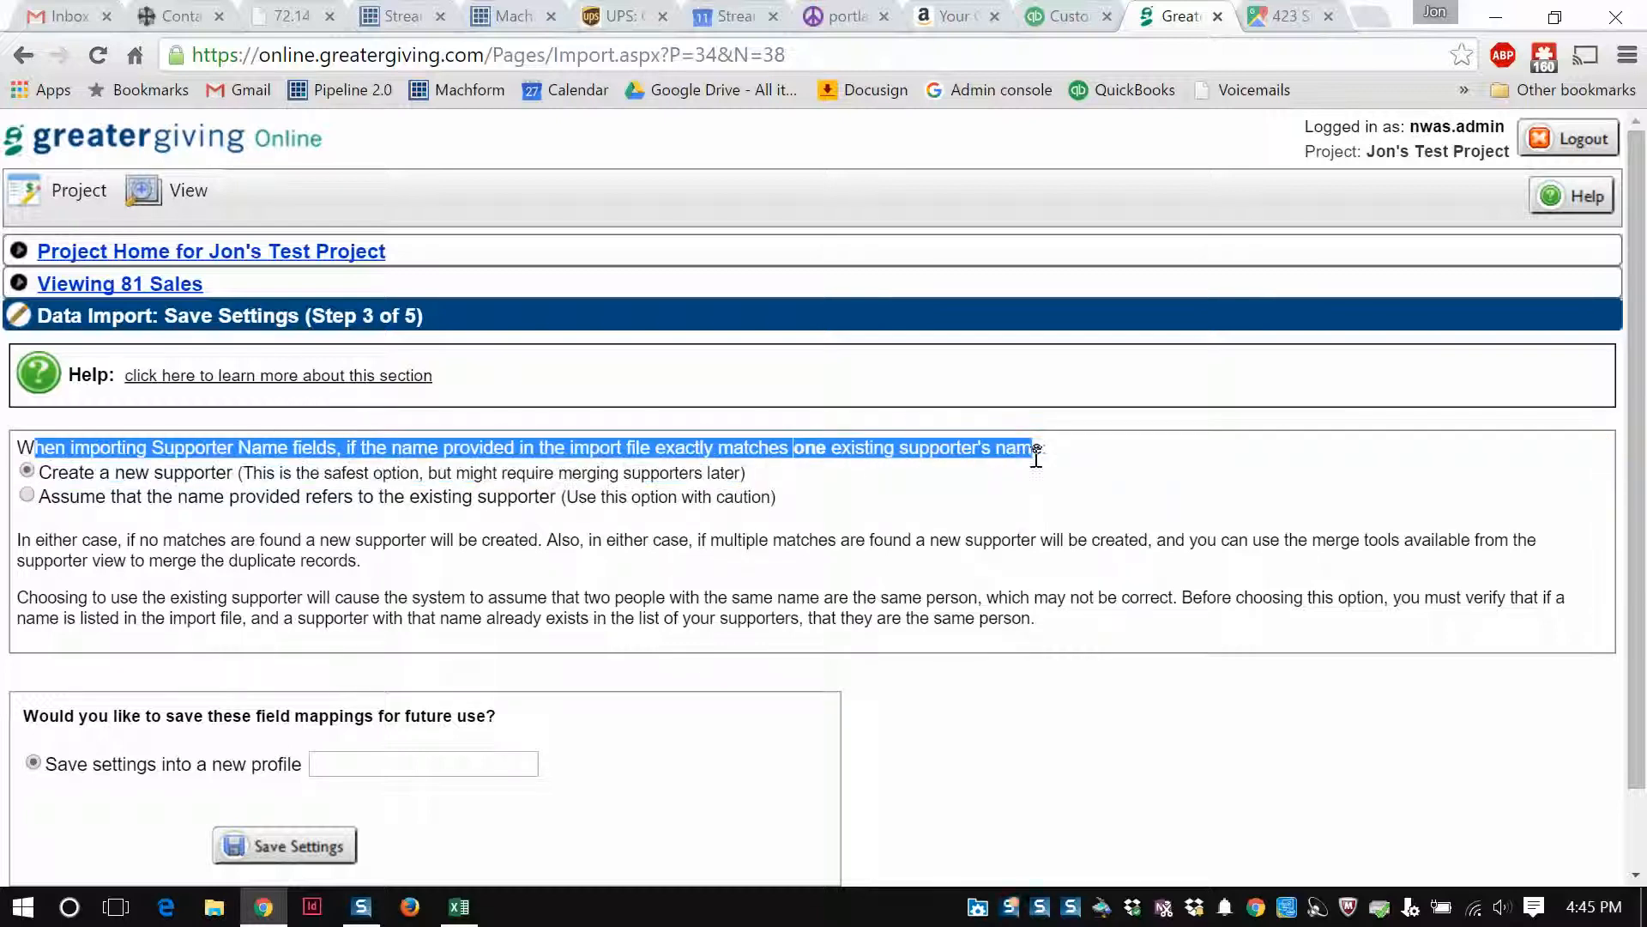
left_click(948, 472)
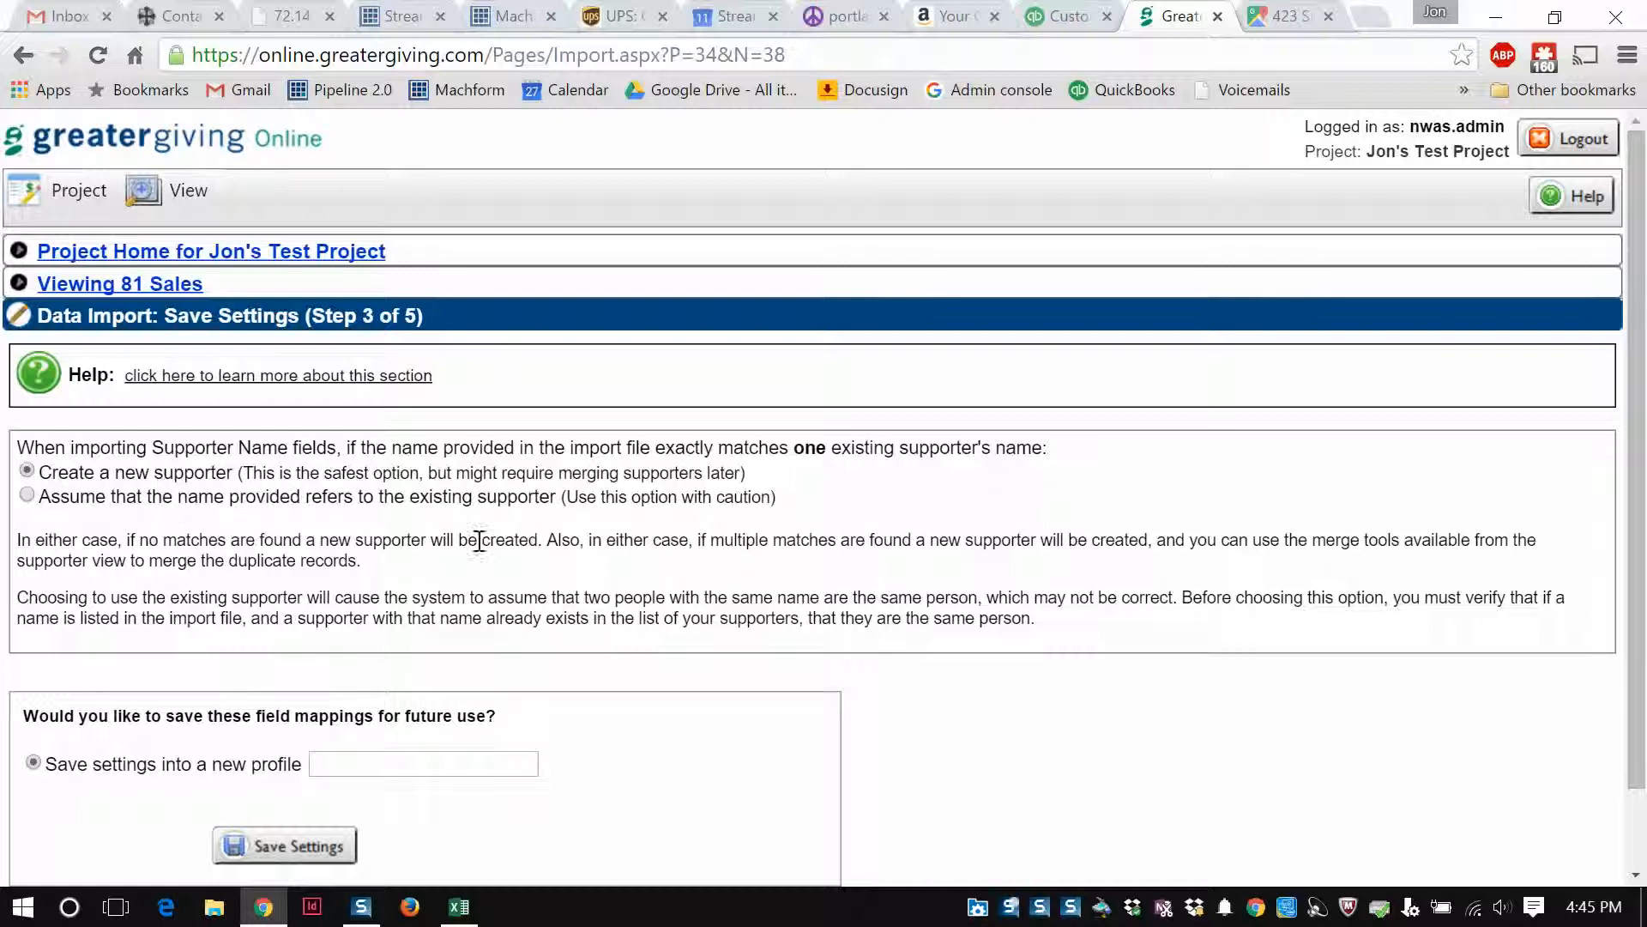
scroll(616, 548, "down", 1)
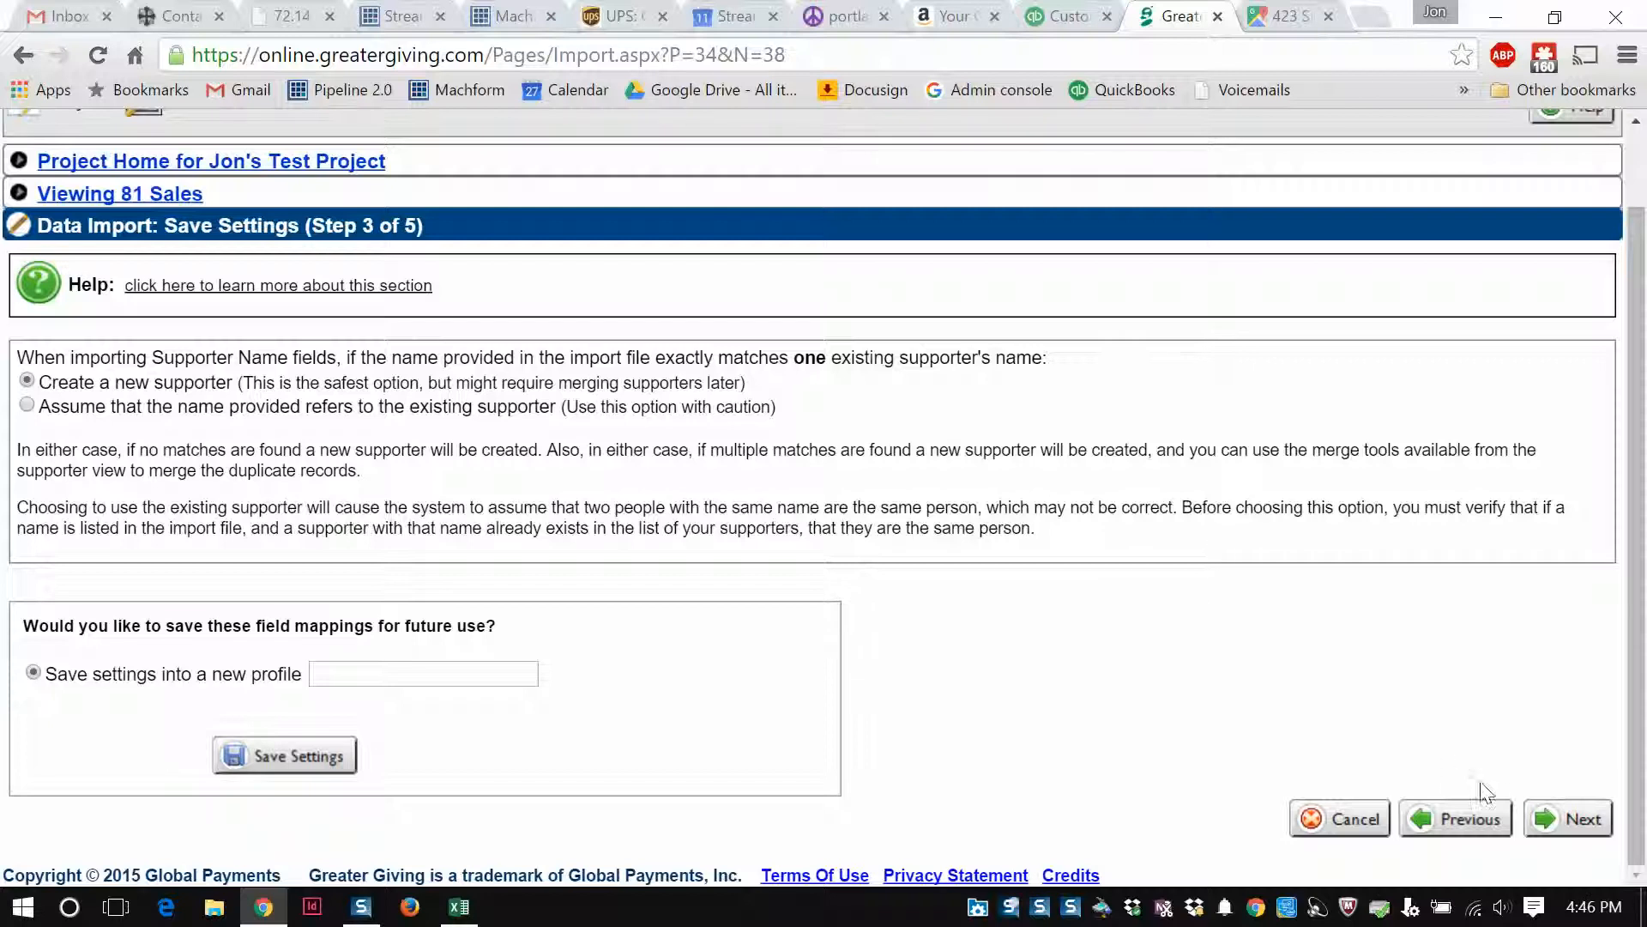
left_click(1578, 820)
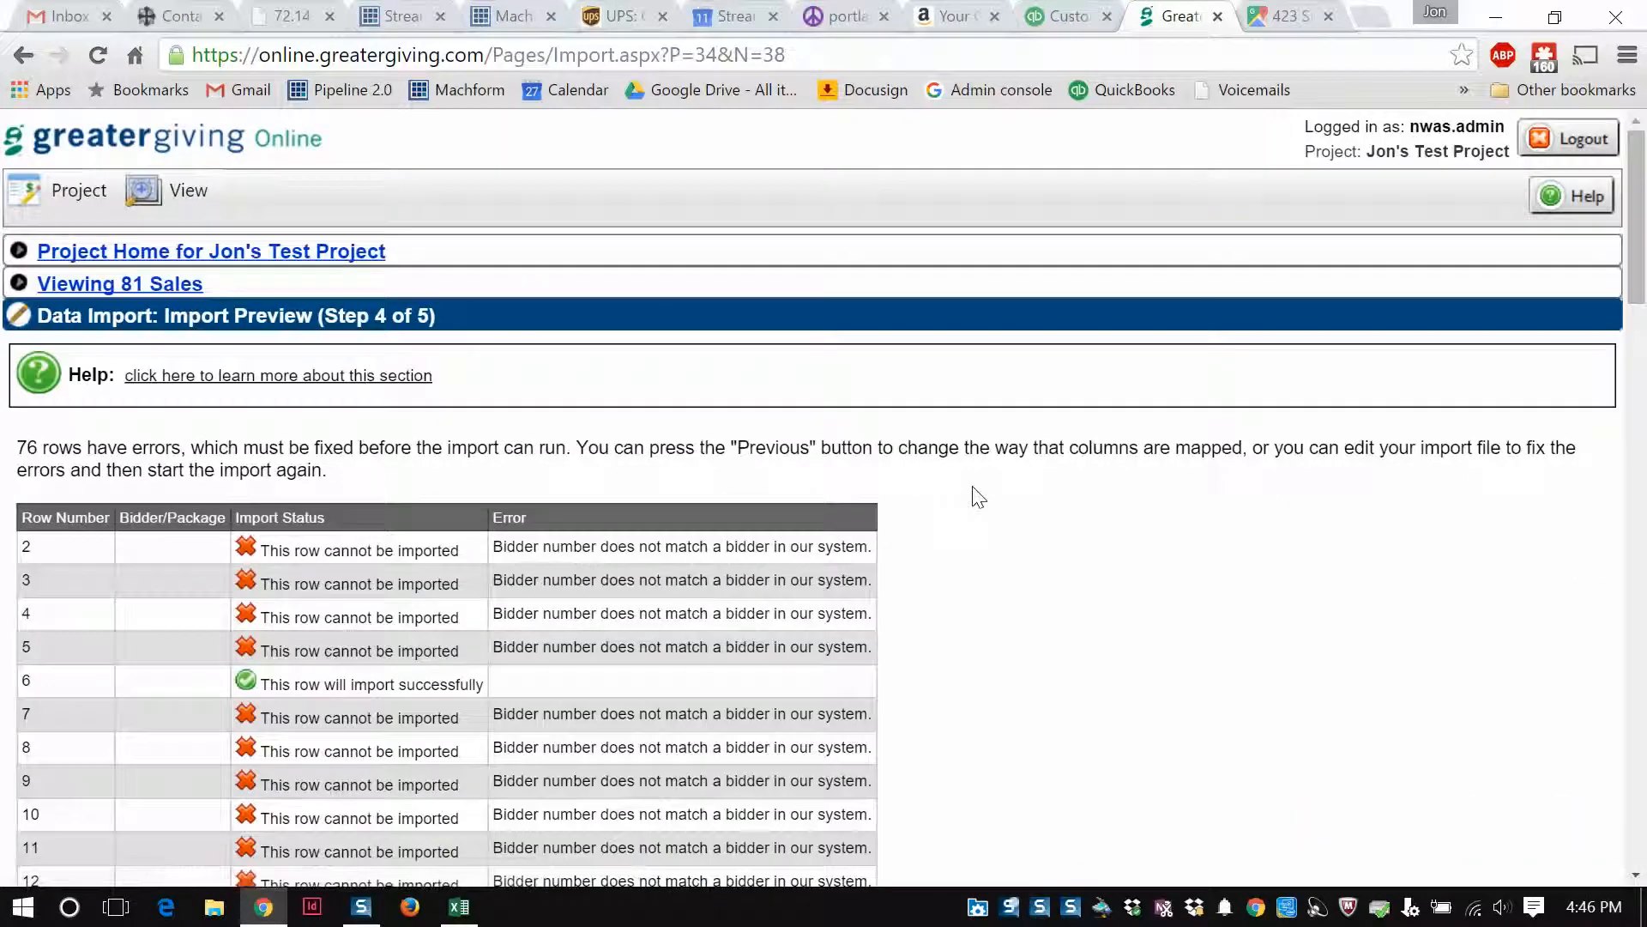
scroll(985, 492, "down", 3)
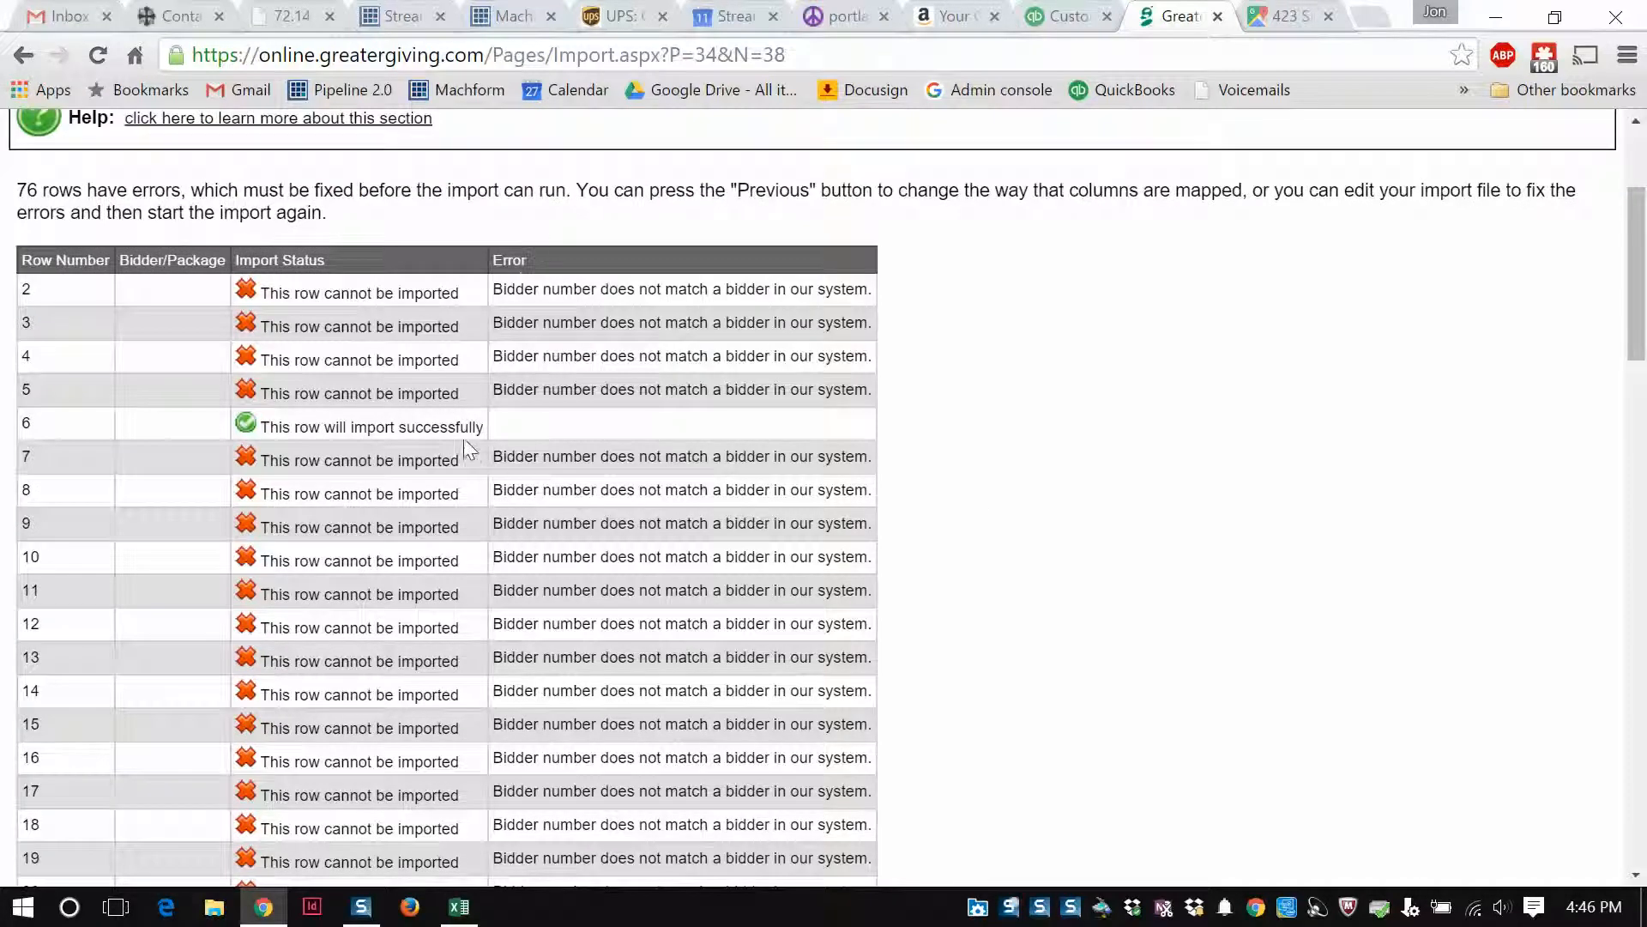
scroll(468, 450, "up", 2)
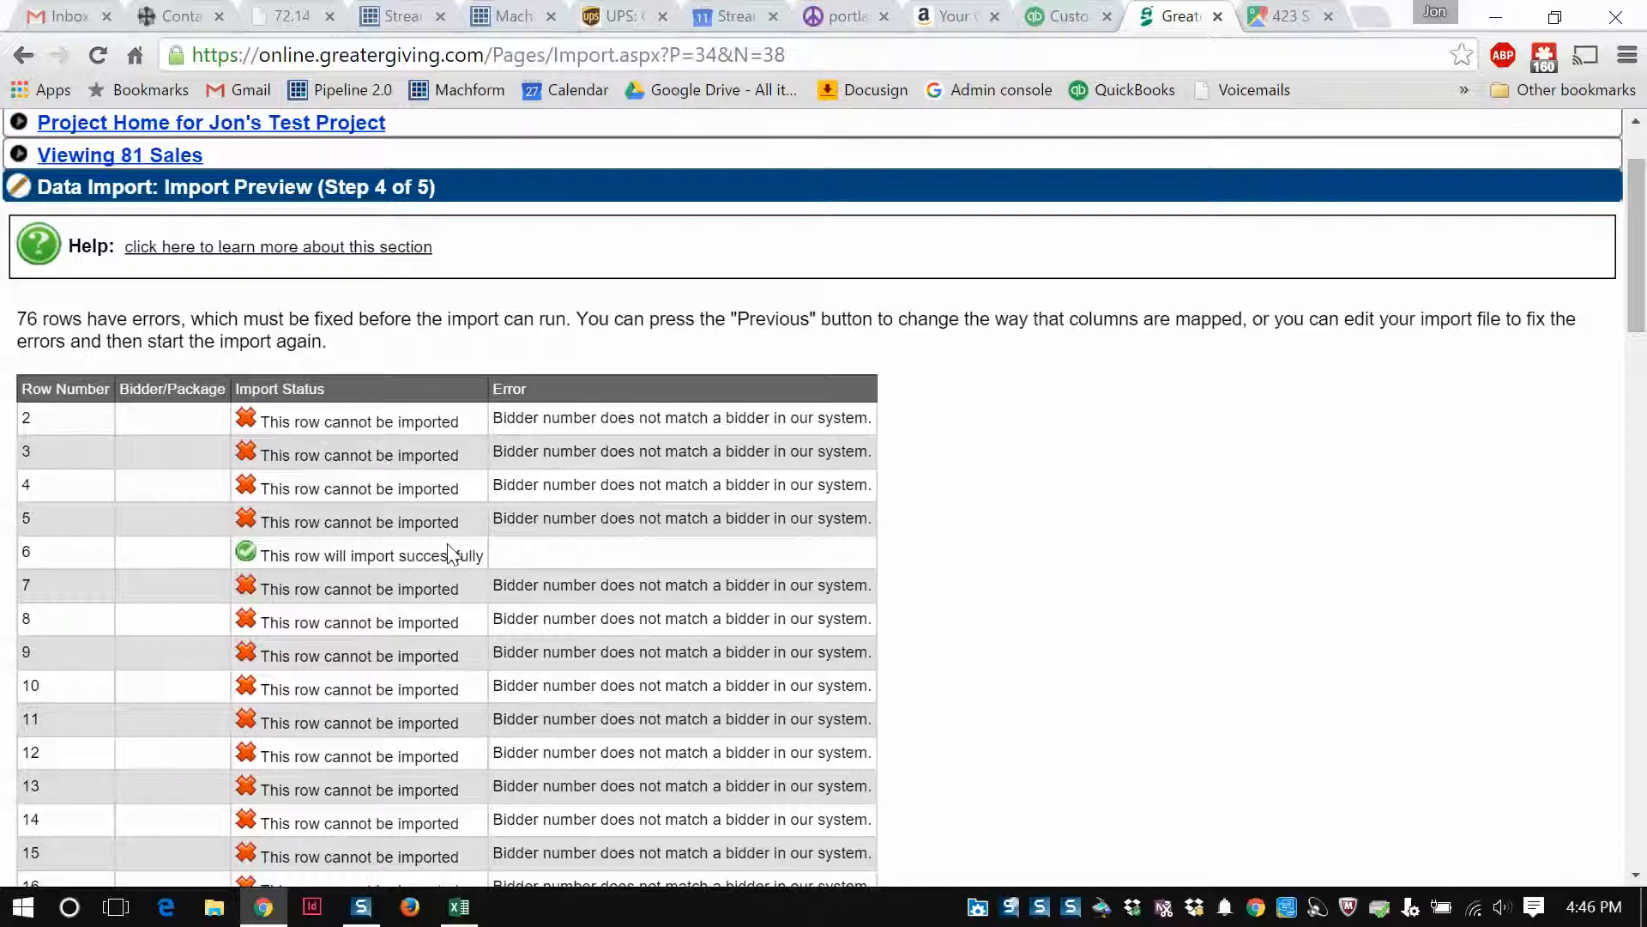
left_click_drag(494, 412, 900, 431)
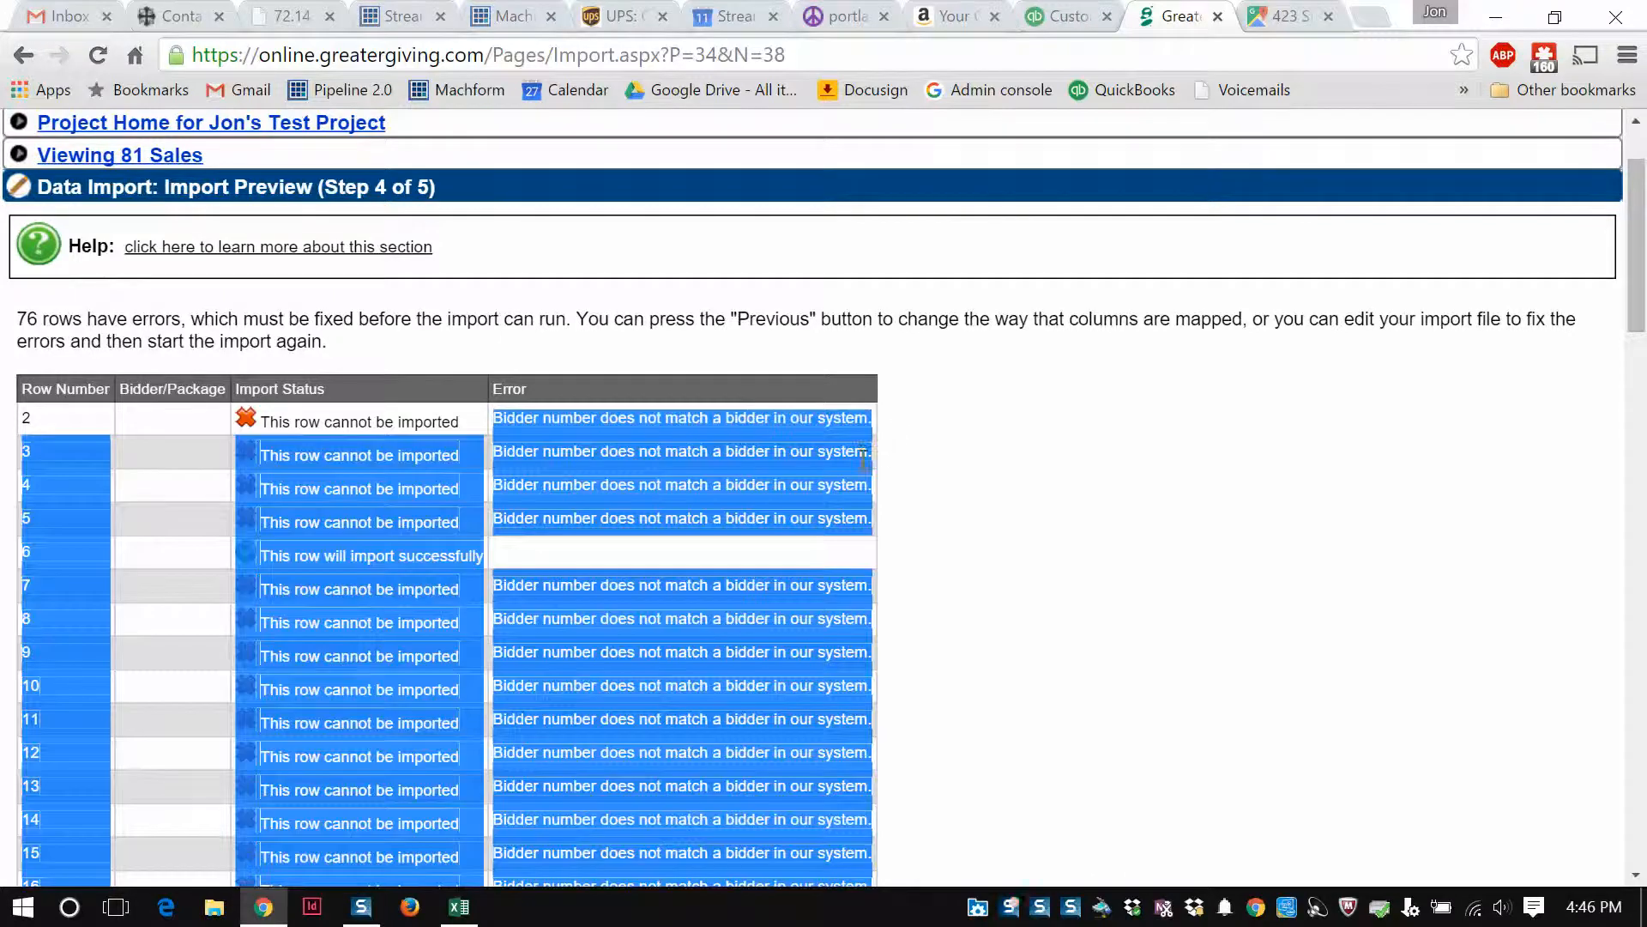
Examine the bidder number errors in the import preview, then switch to Excel and check the Bidder Number column of MAW_2014_Pledges_Final
left_click(589, 501)
scroll(635, 532, "down", 6)
left_click_drag(598, 477, 926, 496)
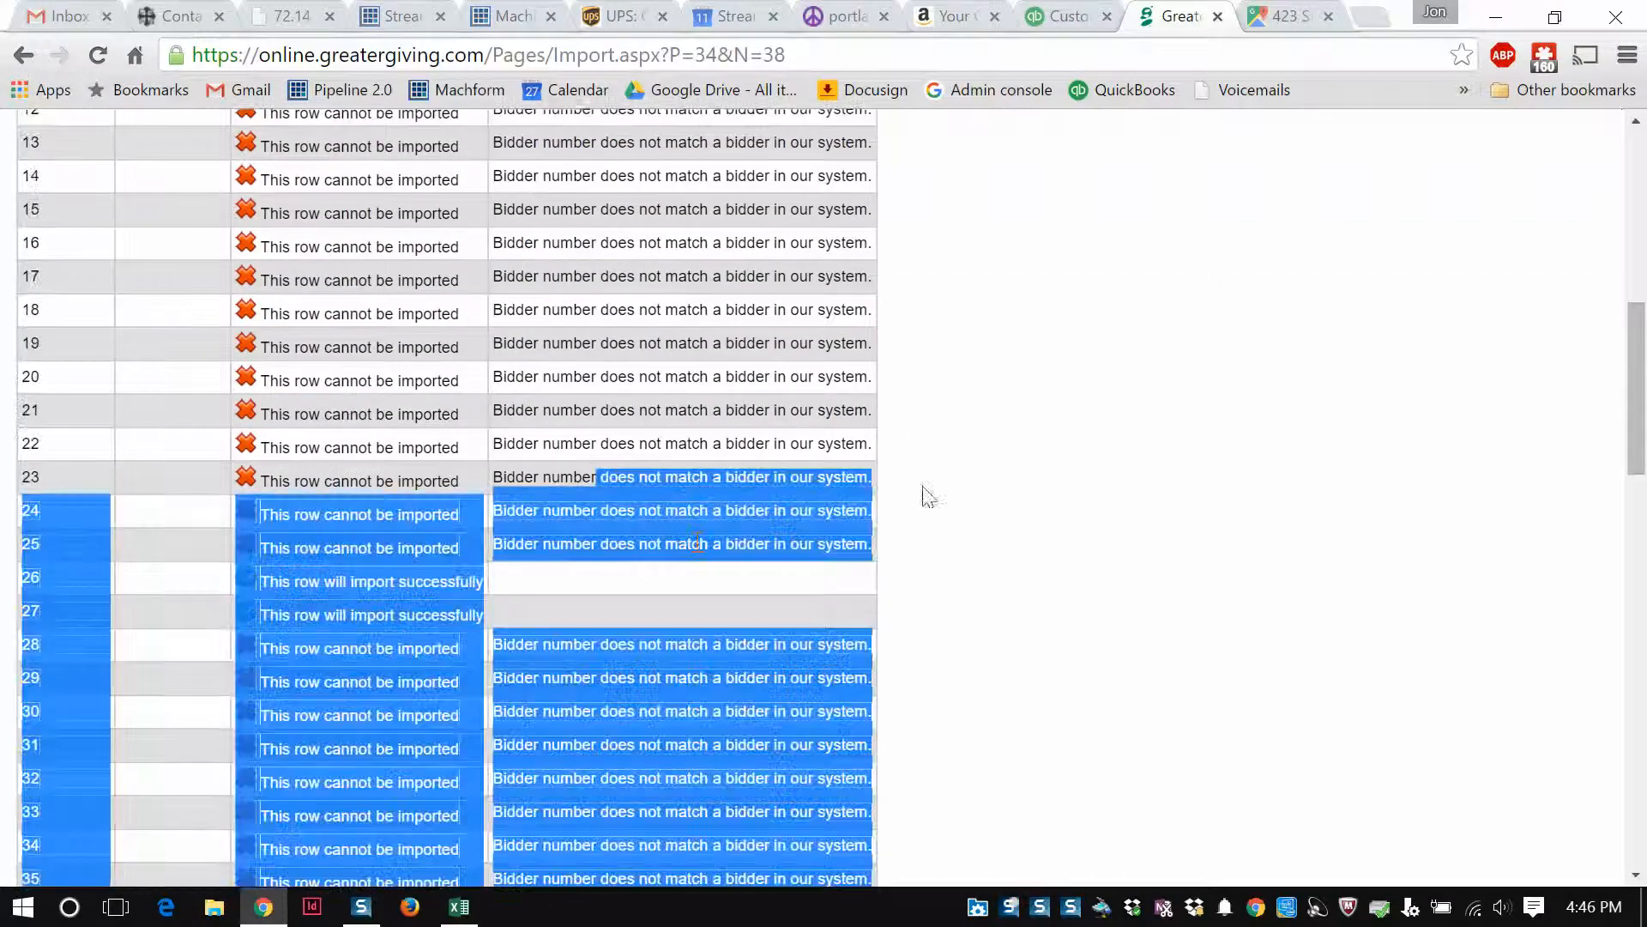
scroll(523, 592, "down", 4)
left_click(459, 906)
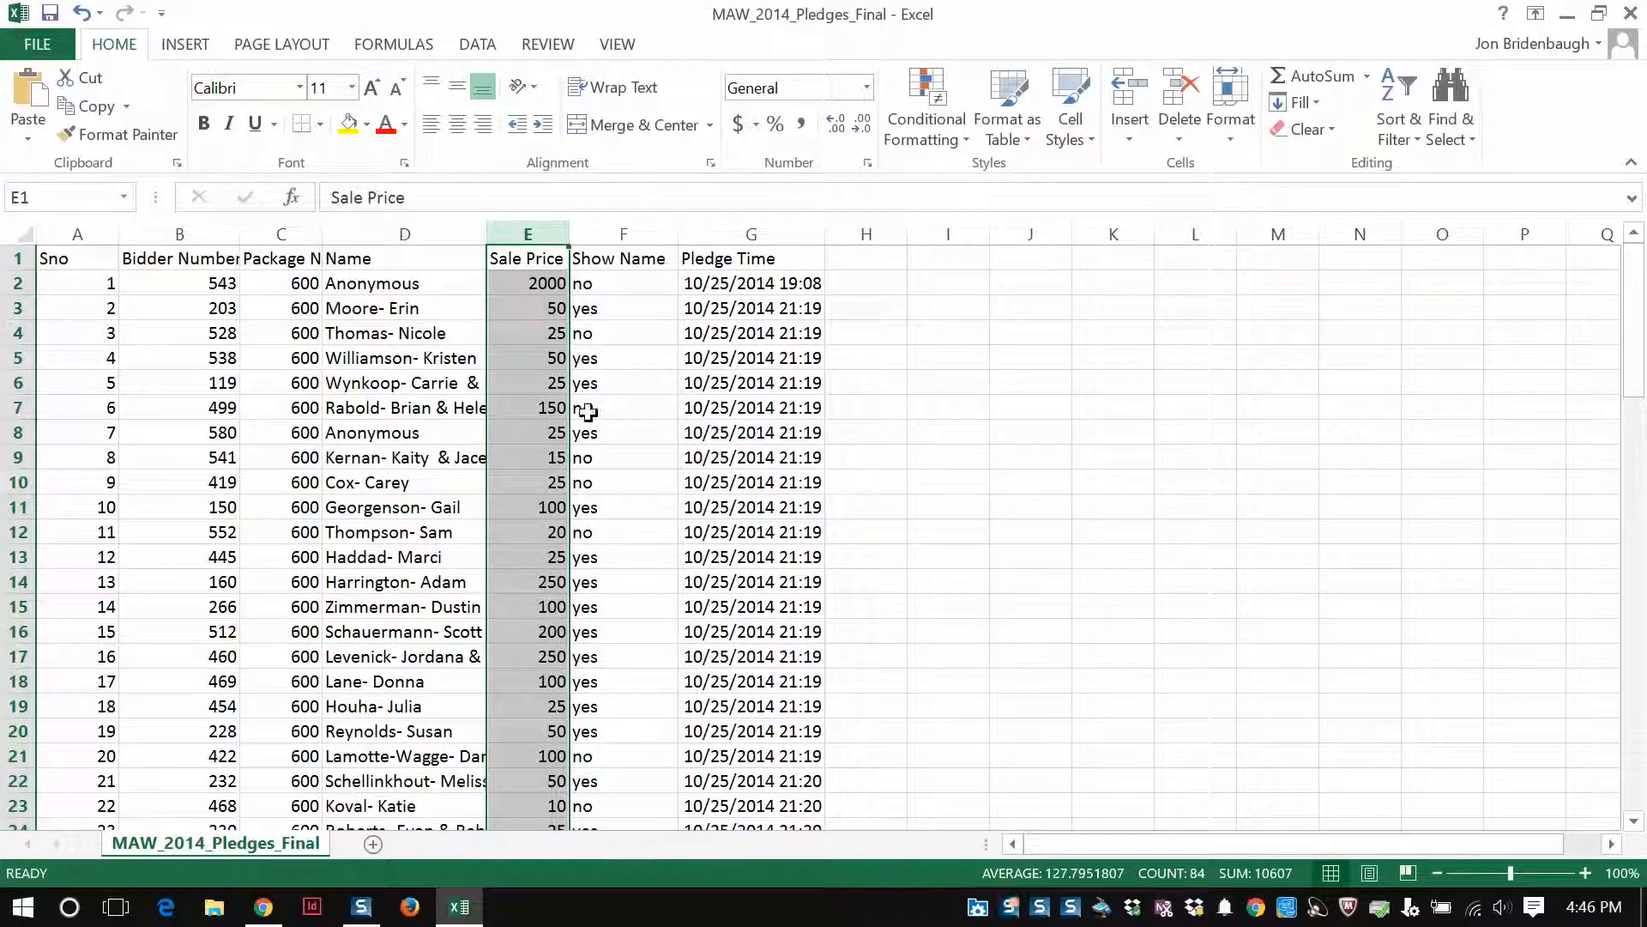
left_click(176, 237)
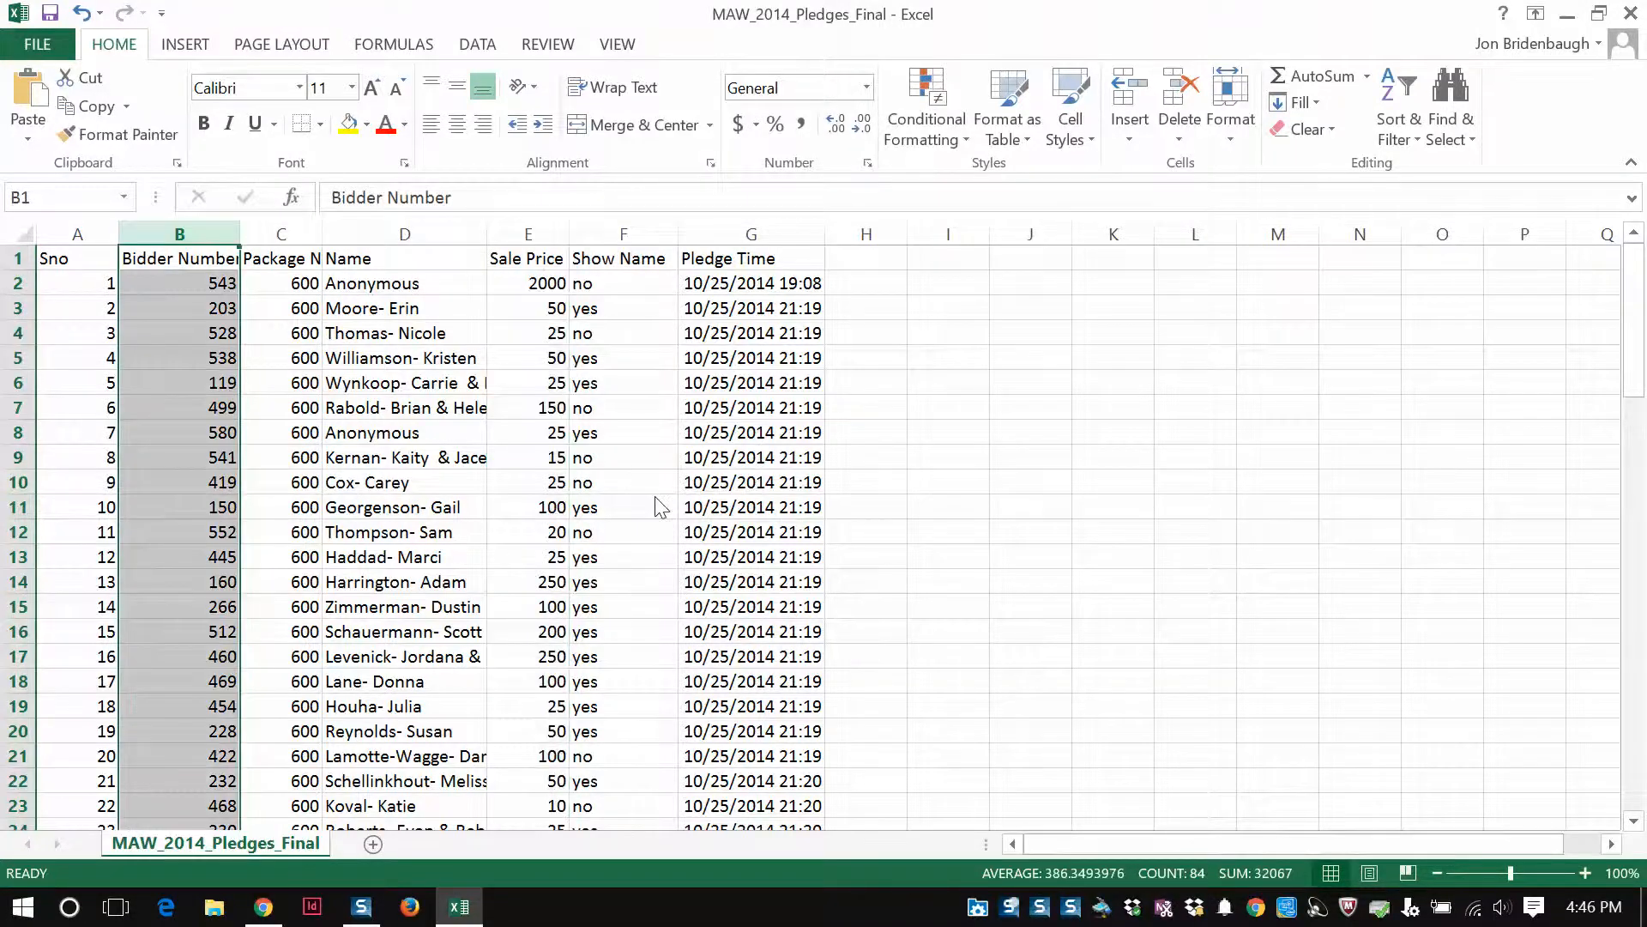
Switch back to Greater Giving Online and review which preview rows can be imported and which have errors, from first to last
key("alt+Tab")
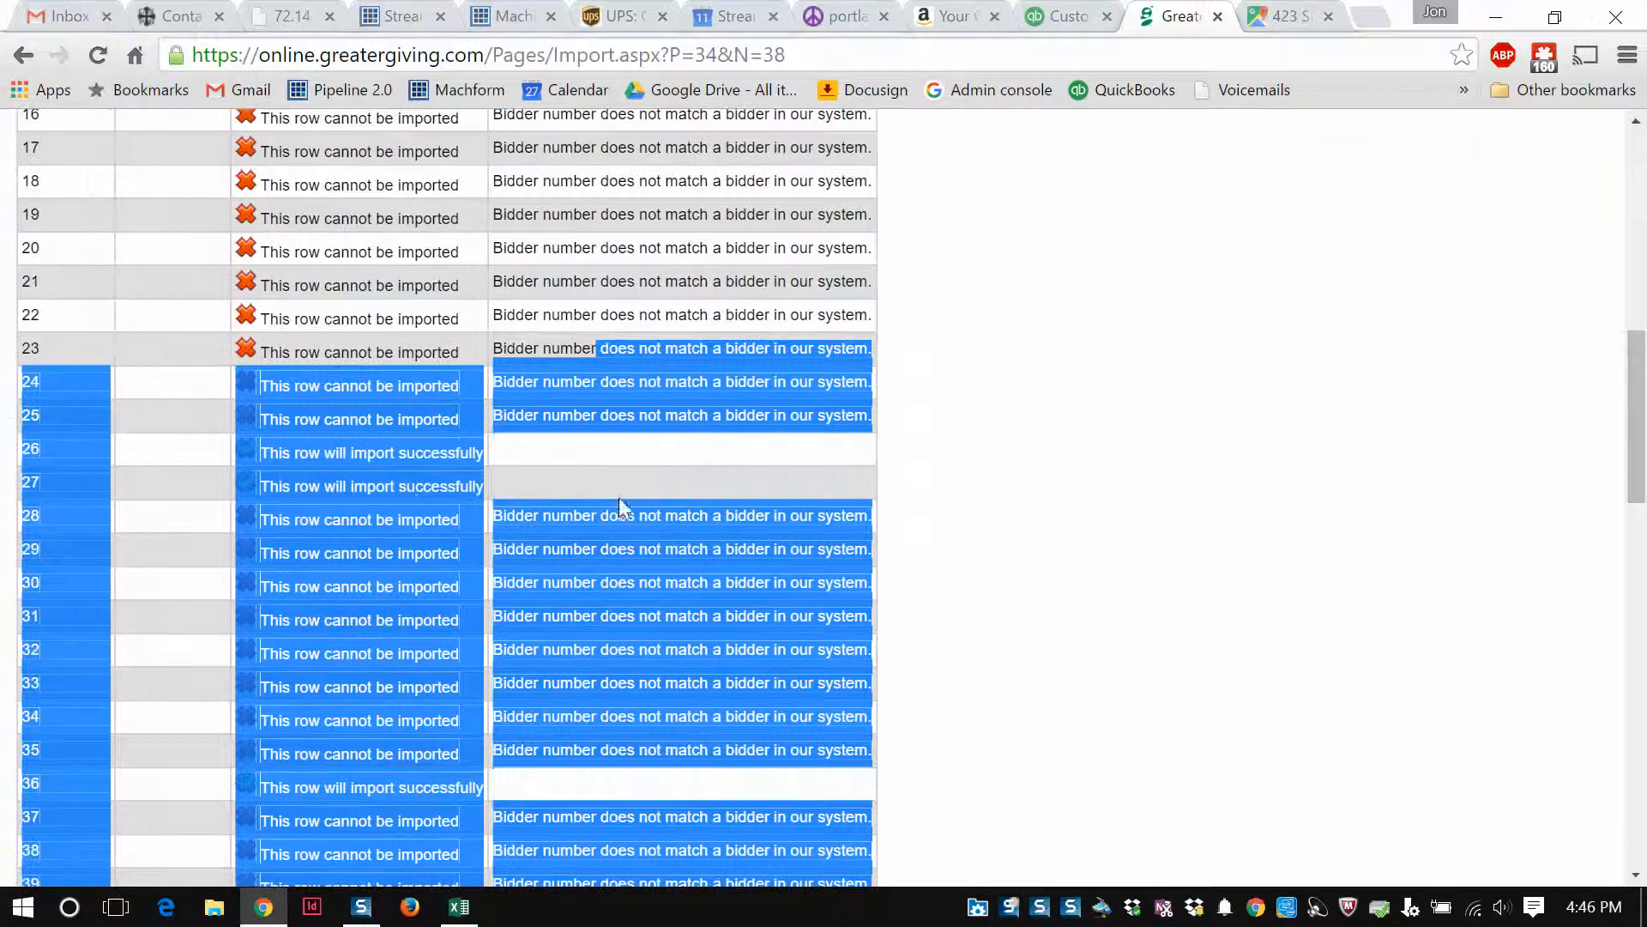
left_click(191, 459)
left_click_drag(269, 453, 468, 452)
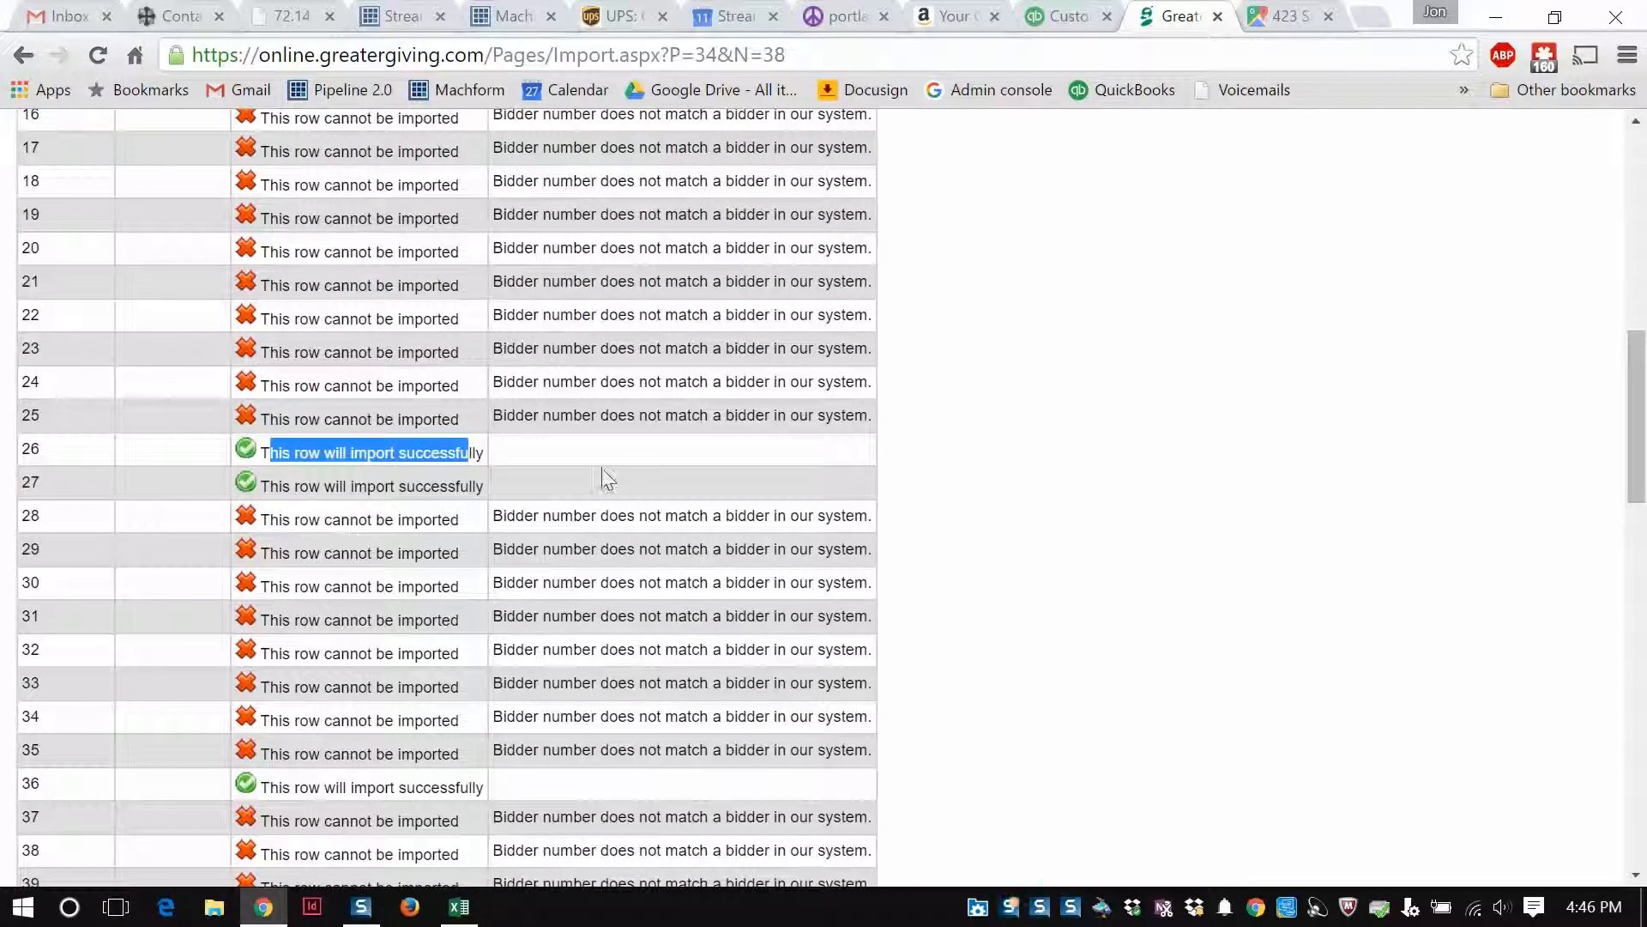
scroll(681, 563, "down", 1)
scroll(680, 563, "down", 15)
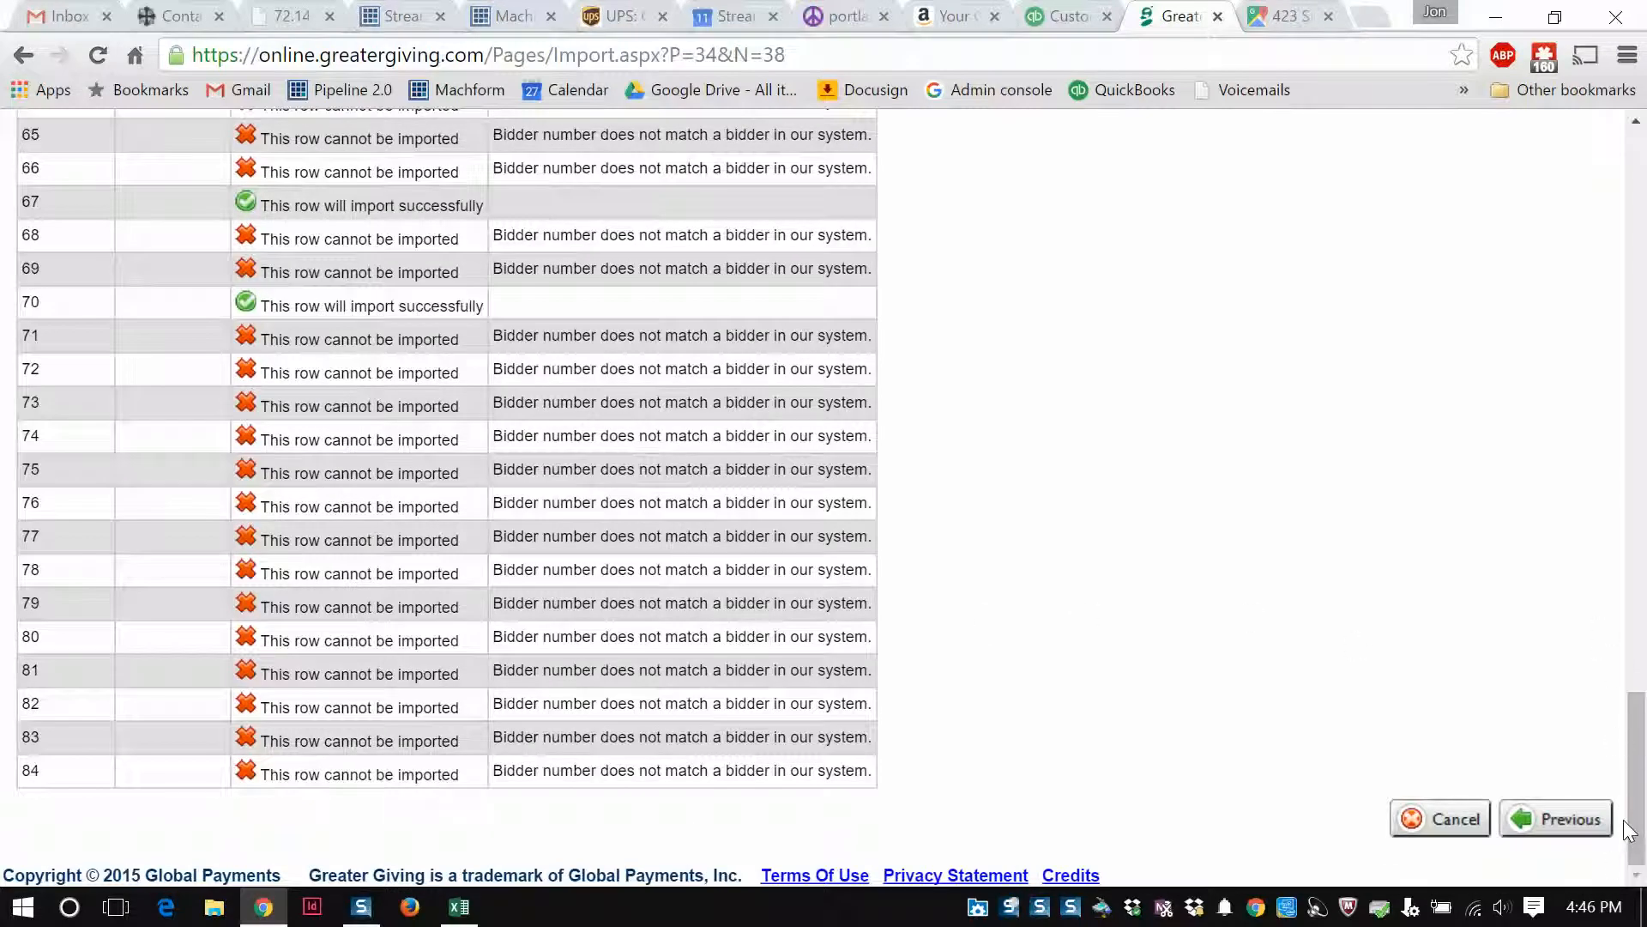
scroll(1033, 435, "up", 20)
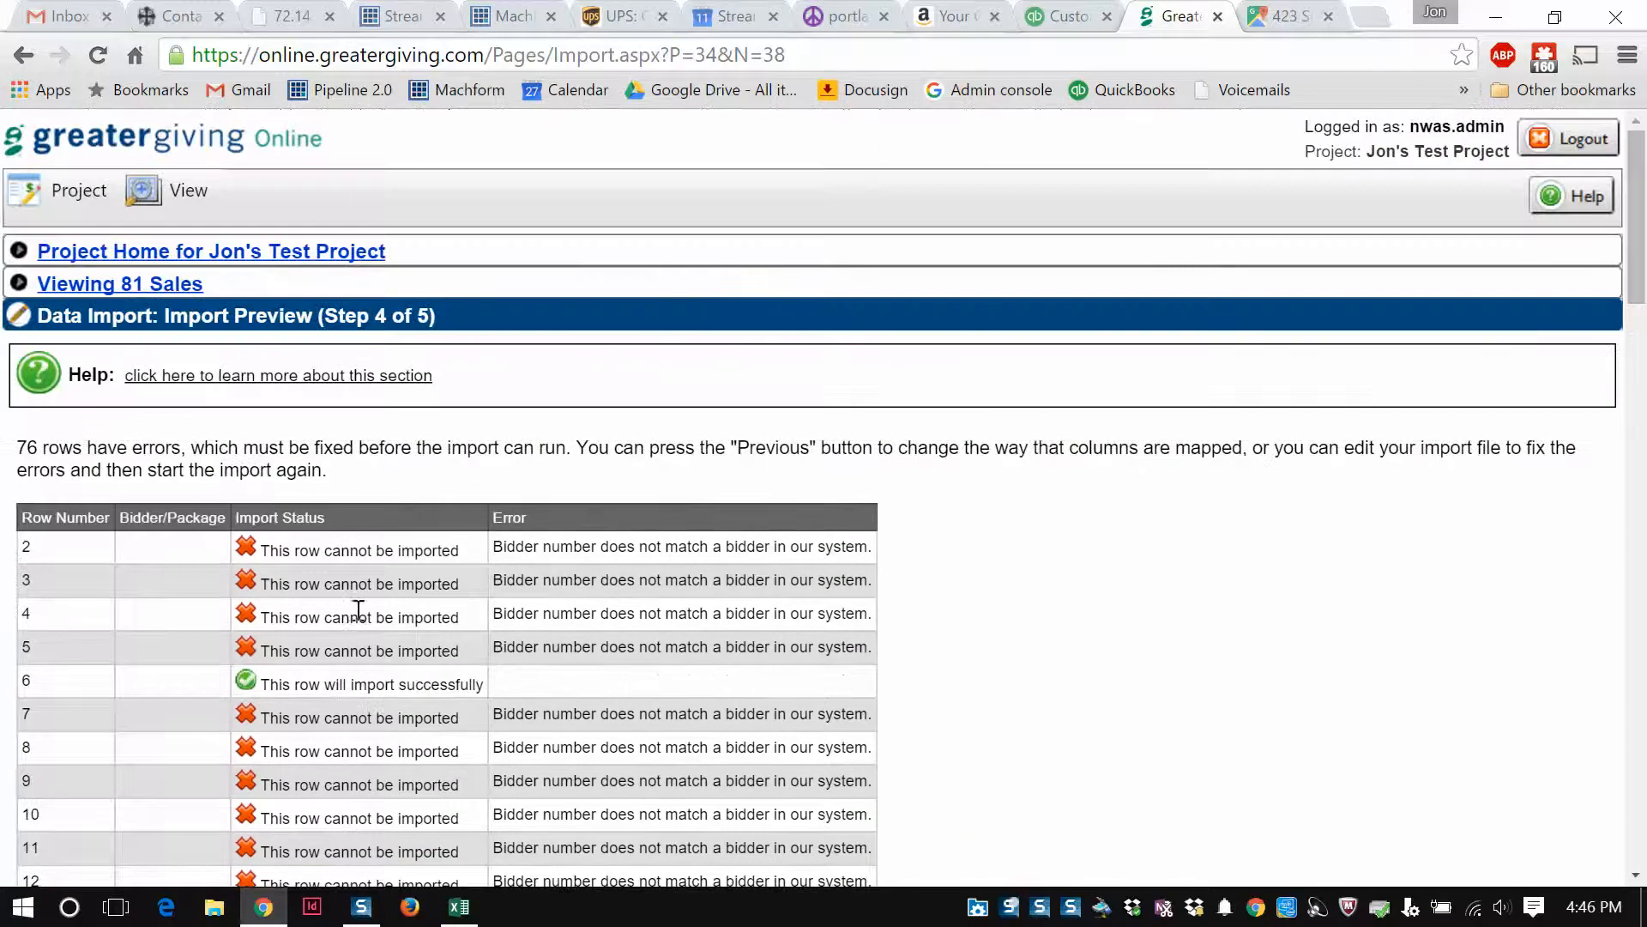
scroll(400, 782, "down", 3)
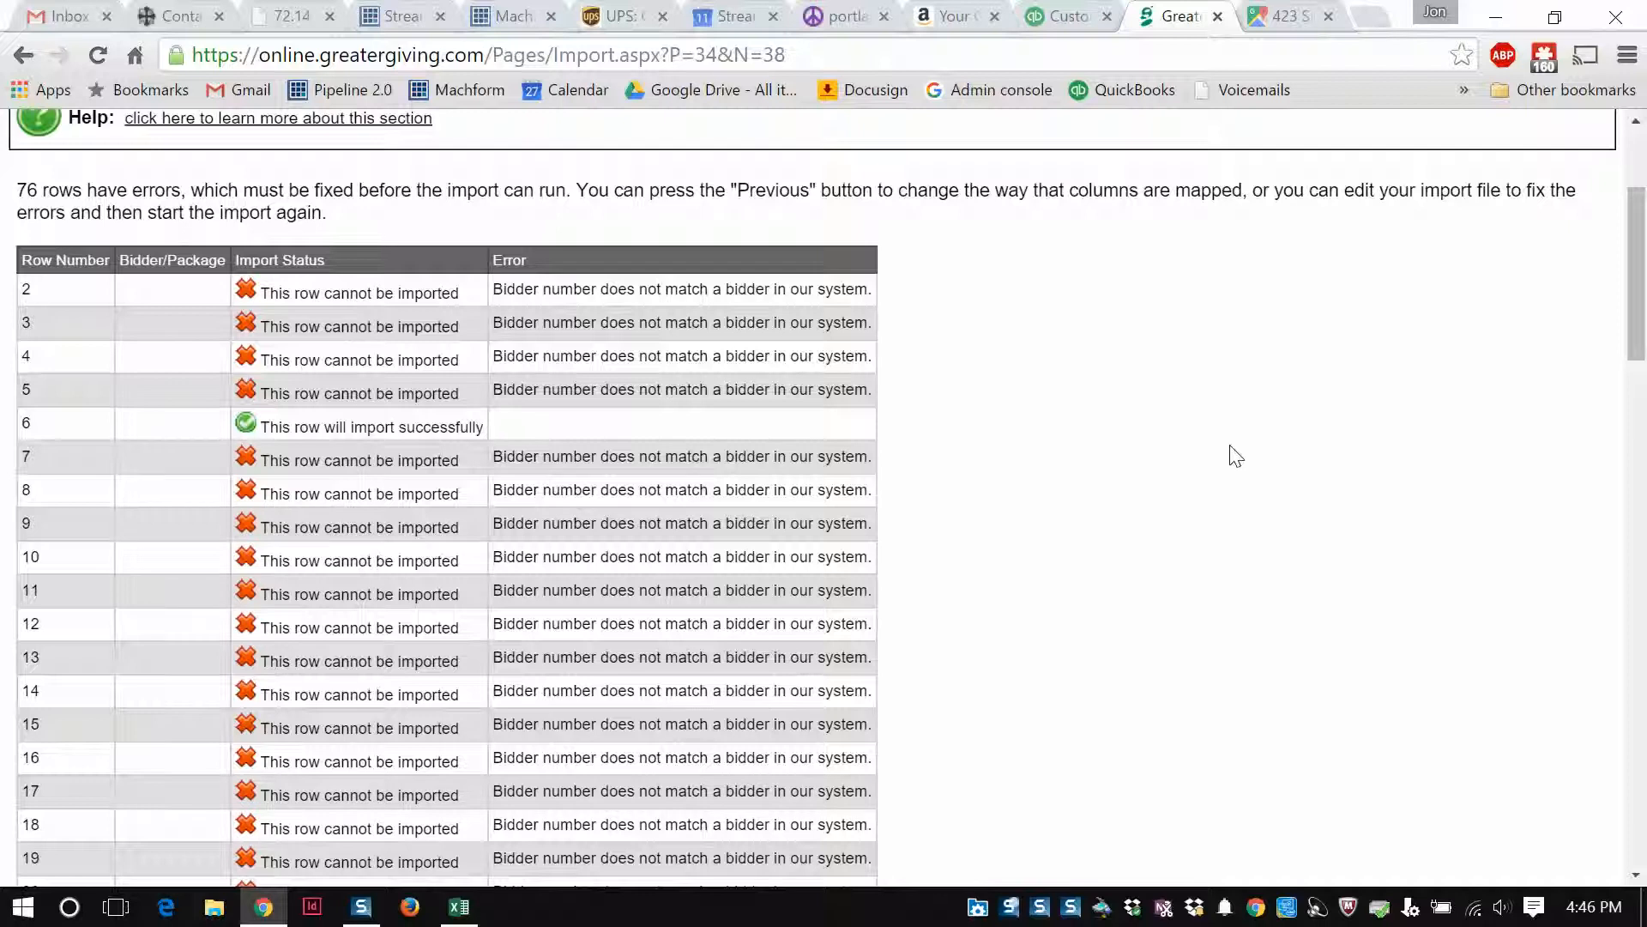
scroll(1235, 459, "down", 5)
Look at the pledge spreadsheet in Excel again, return to Greater Giving Online, and recheck the whole import preview and its error summary
left_click(459, 906)
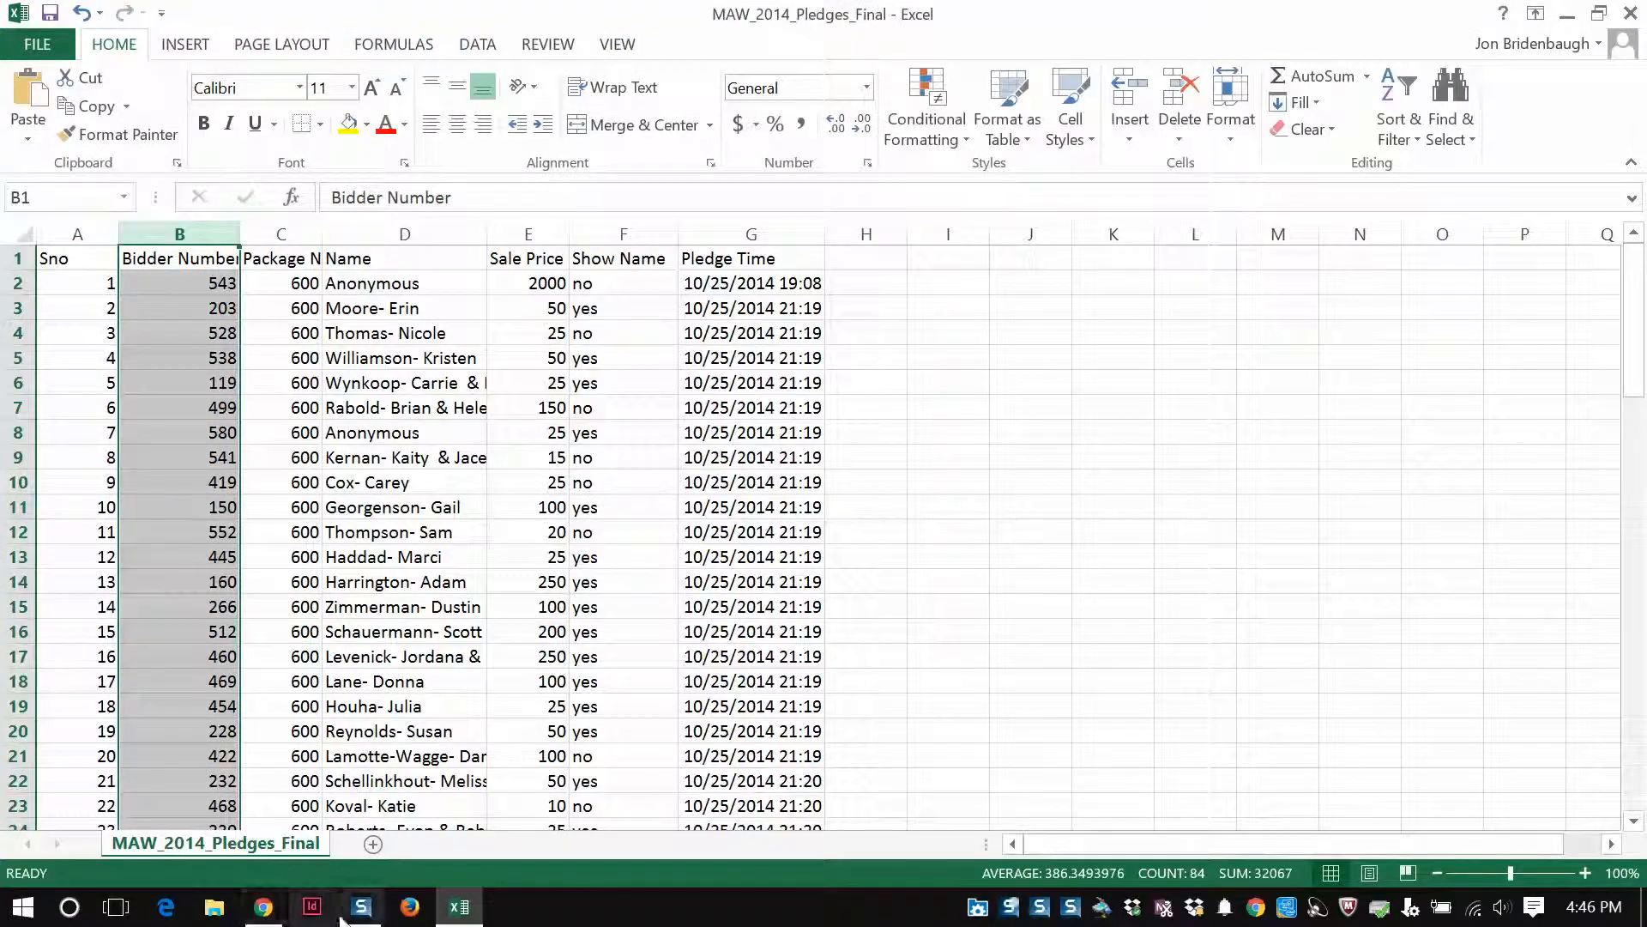
left_click(263, 906)
left_click(1254, 452)
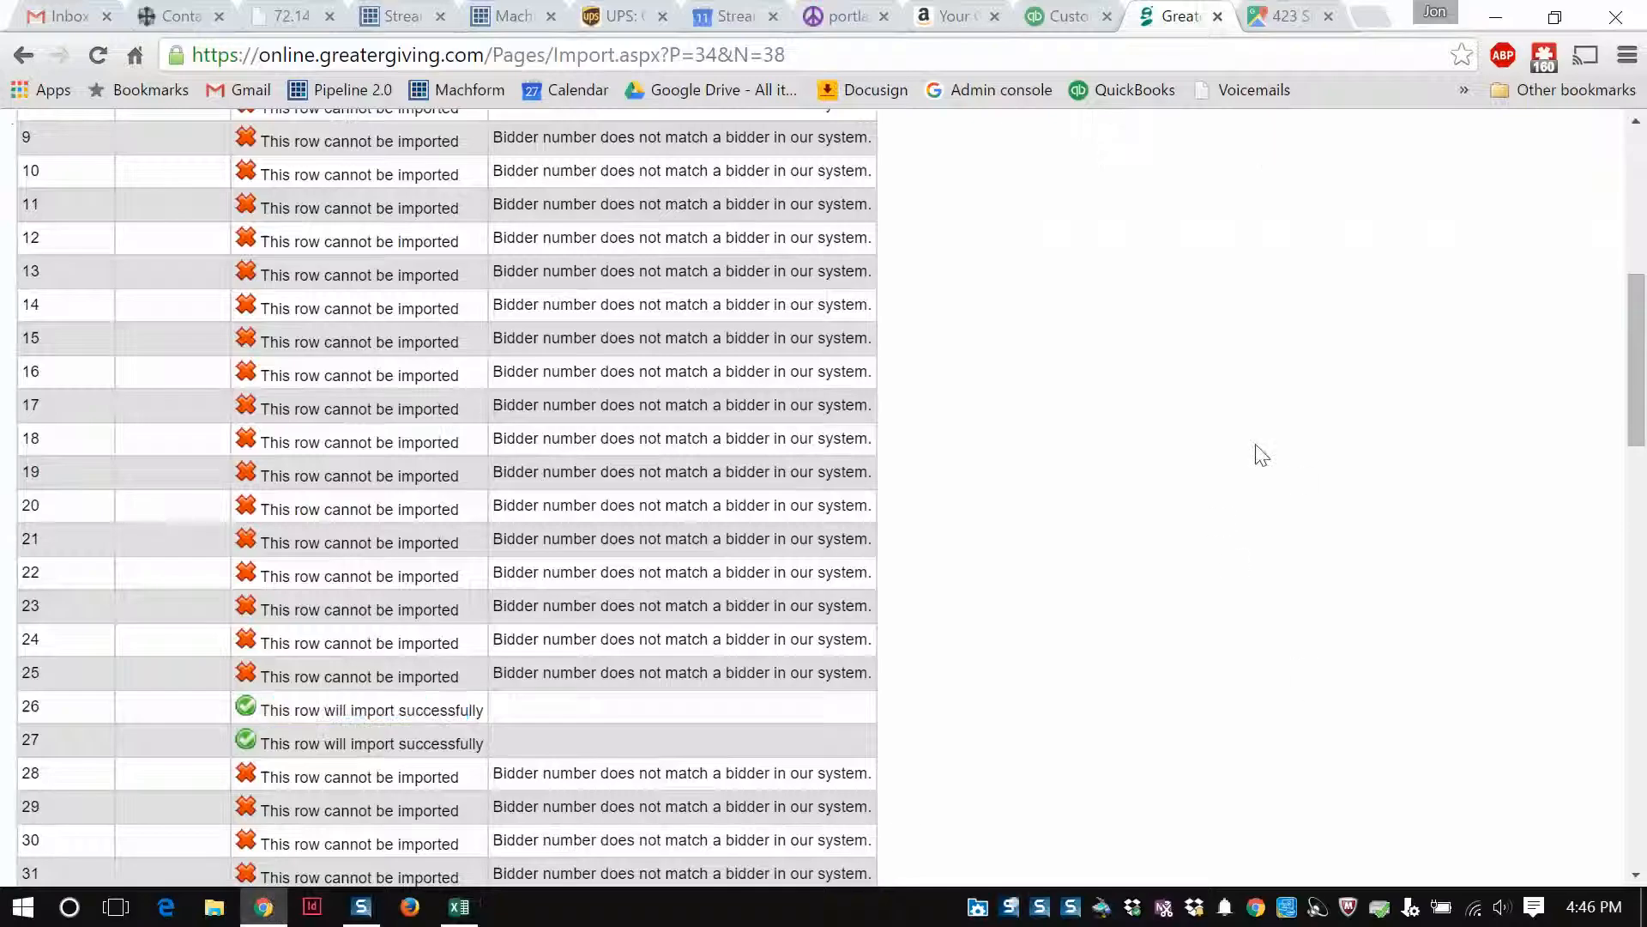
scroll(1250, 460, "down", 16)
scroll(1238, 481, "down", 5)
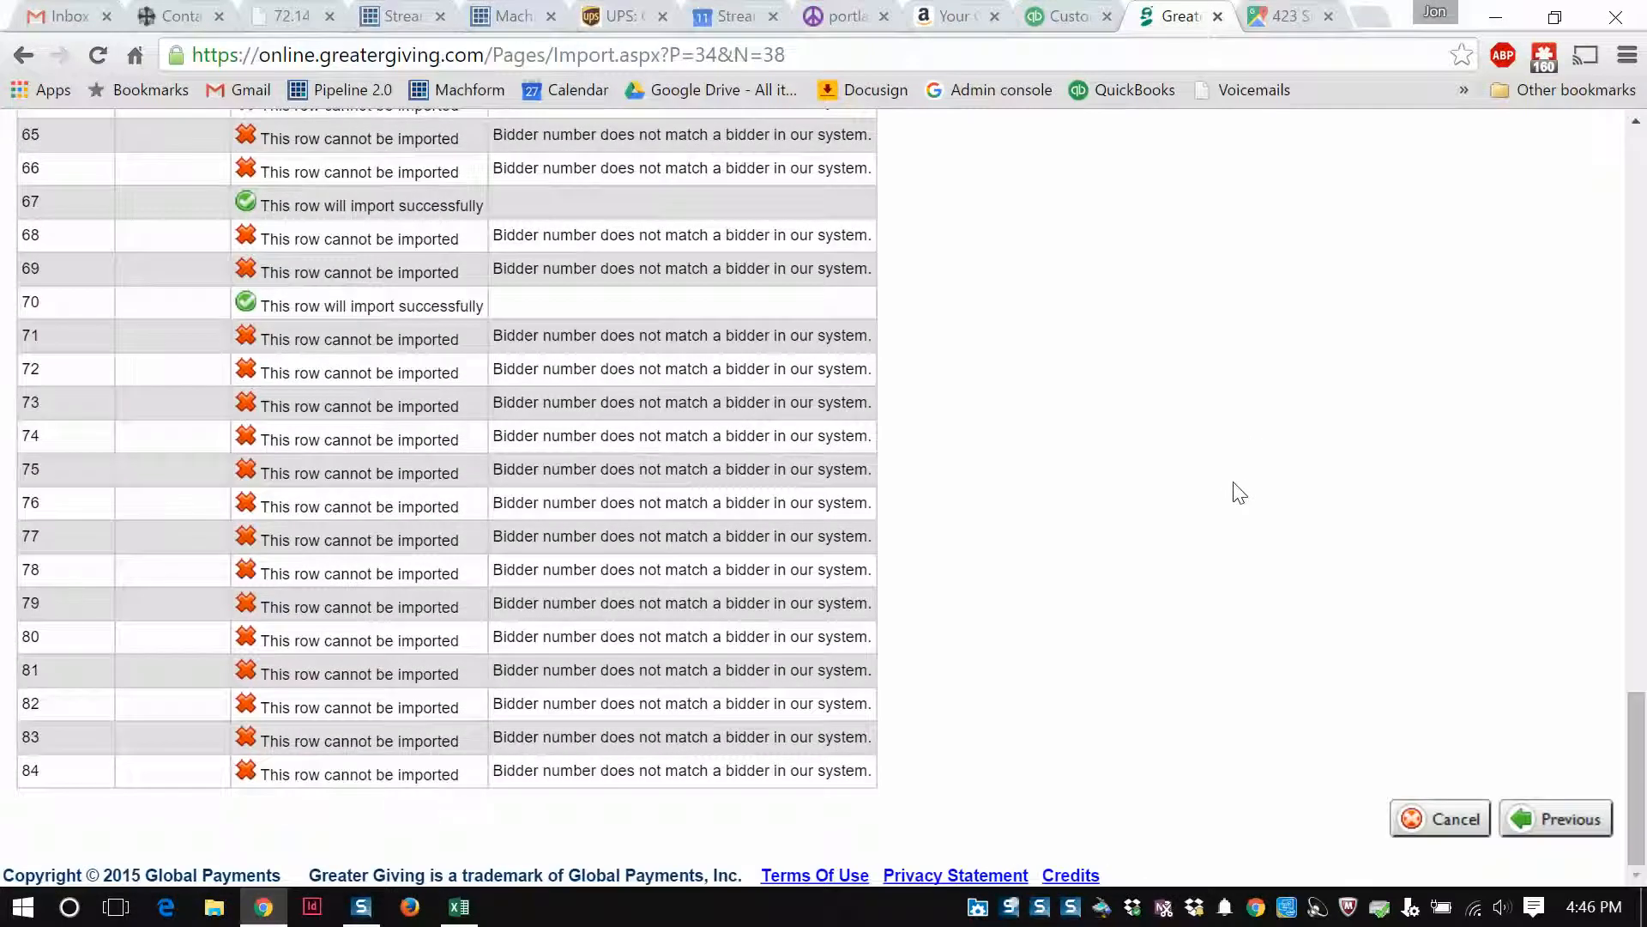
scroll(1224, 548, "up", 8)
scroll(1222, 545, "up", 20)
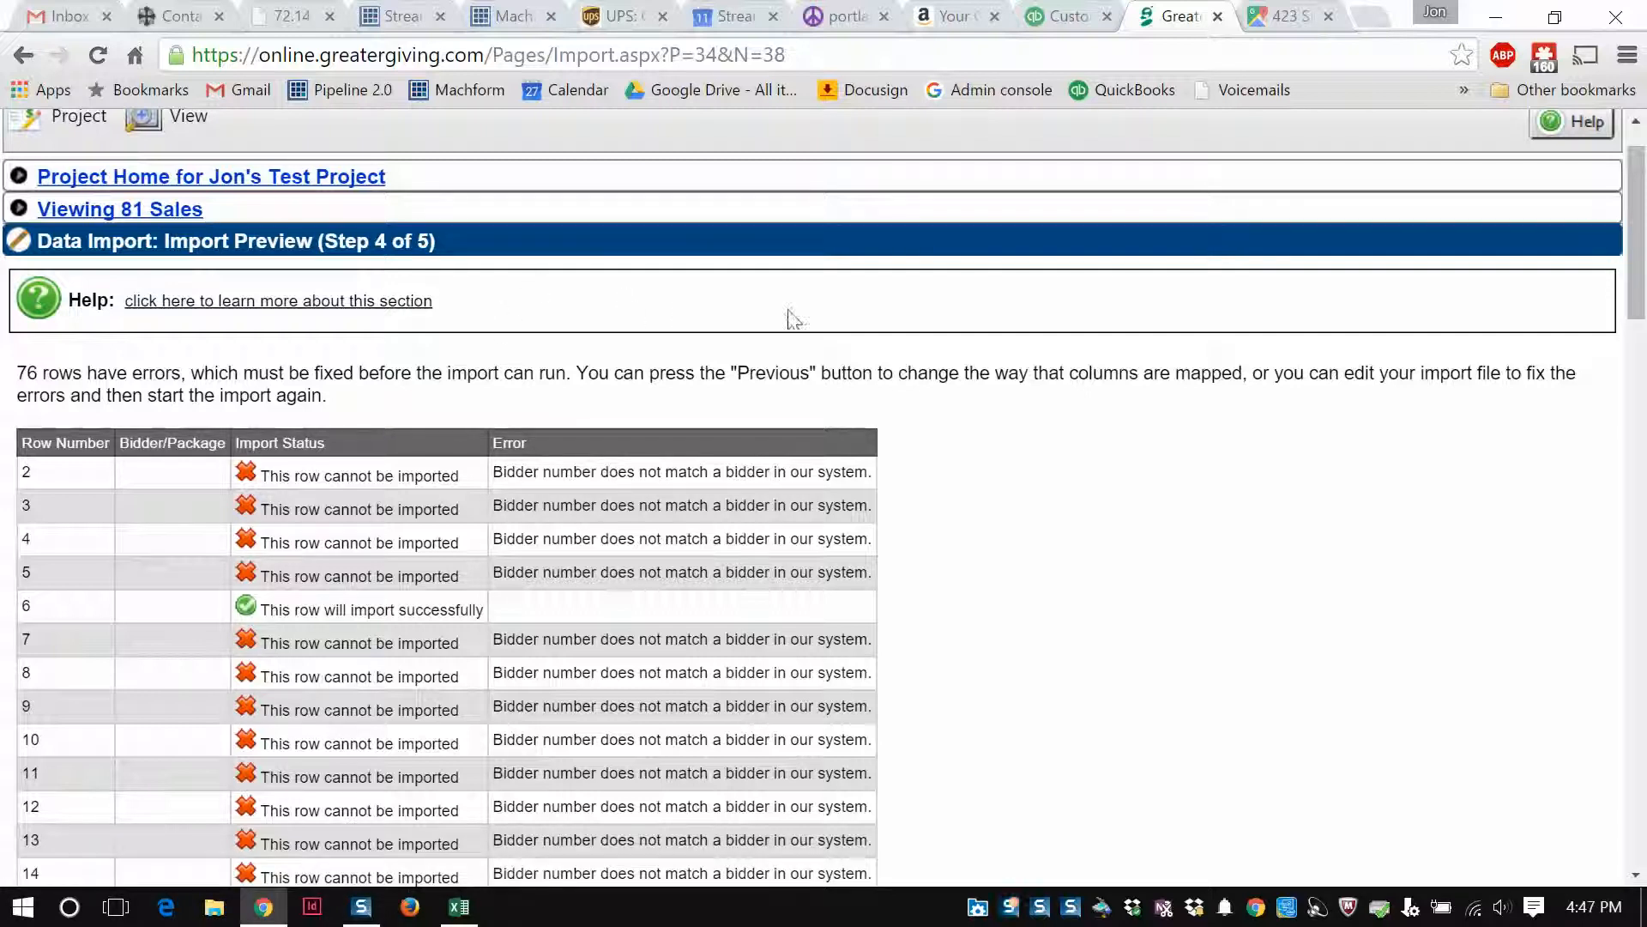
scroll(1390, 493, "down", 20)
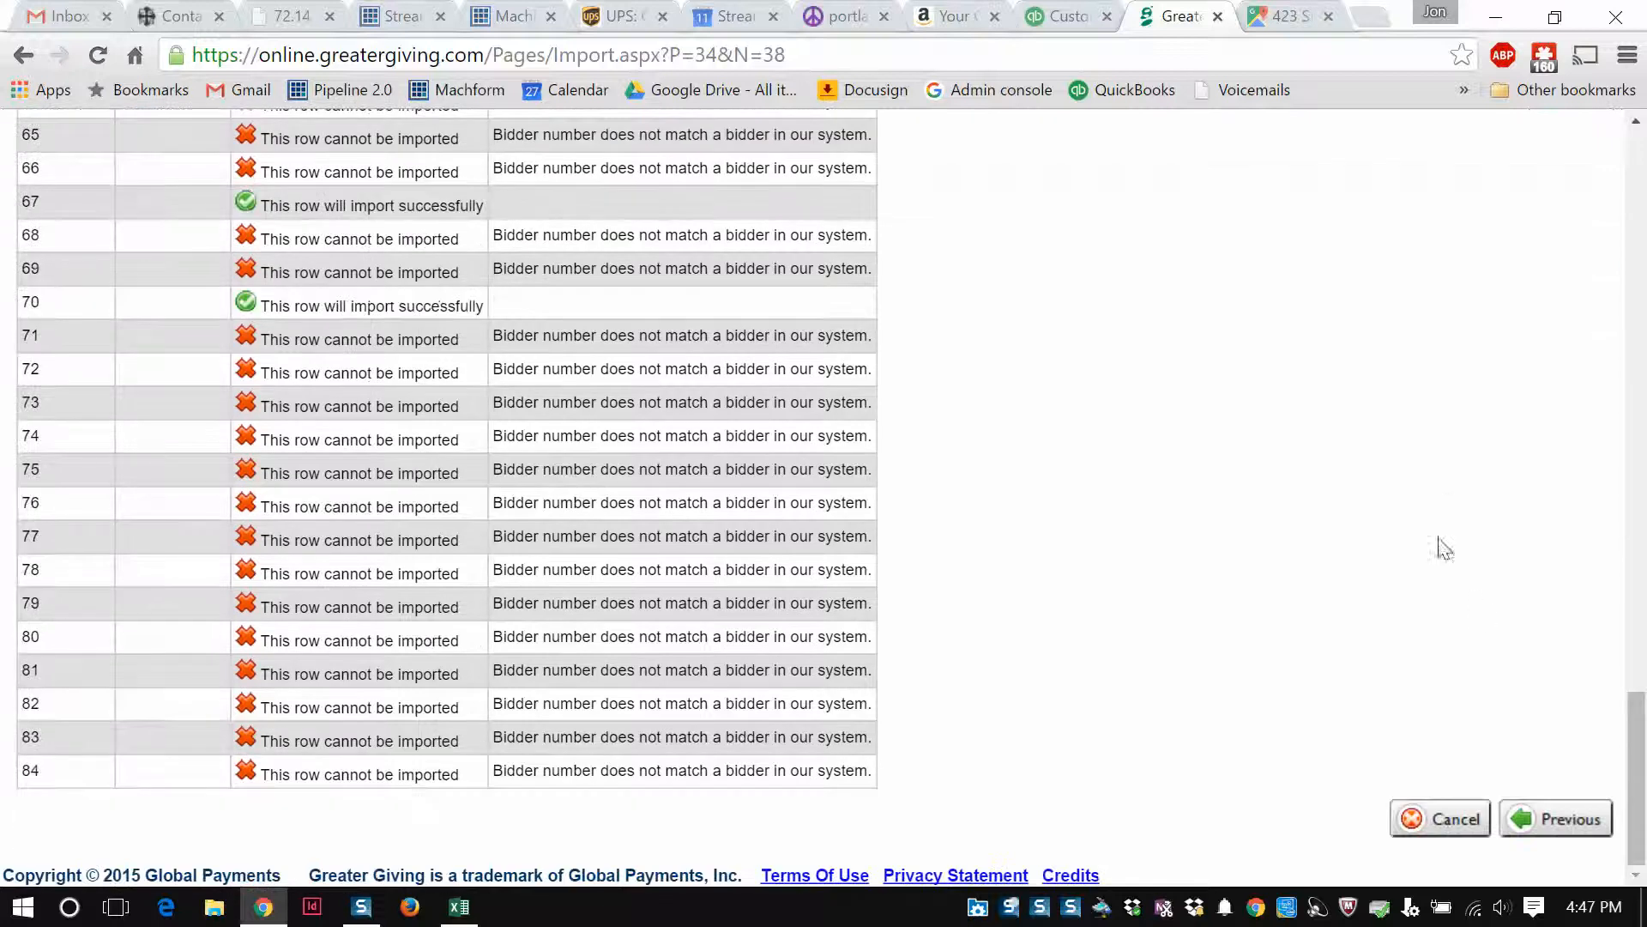
Go back from the import preview through the save settings and field mappings to the import's file selection step
left_click(1522, 818)
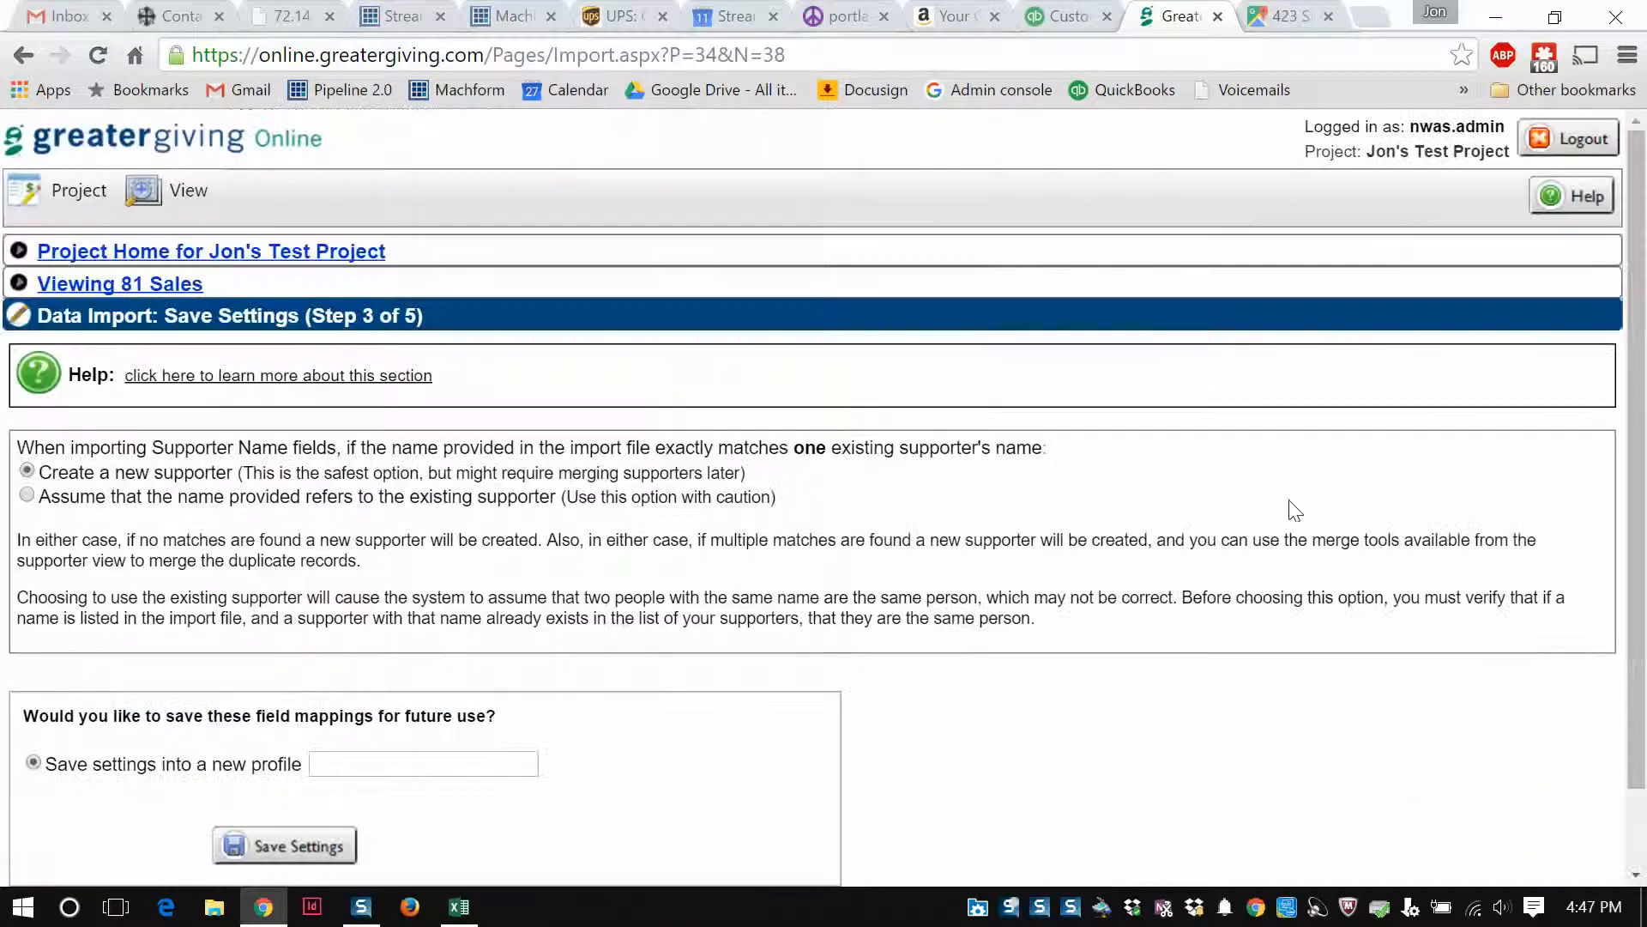
scroll(1301, 506, "down", 1)
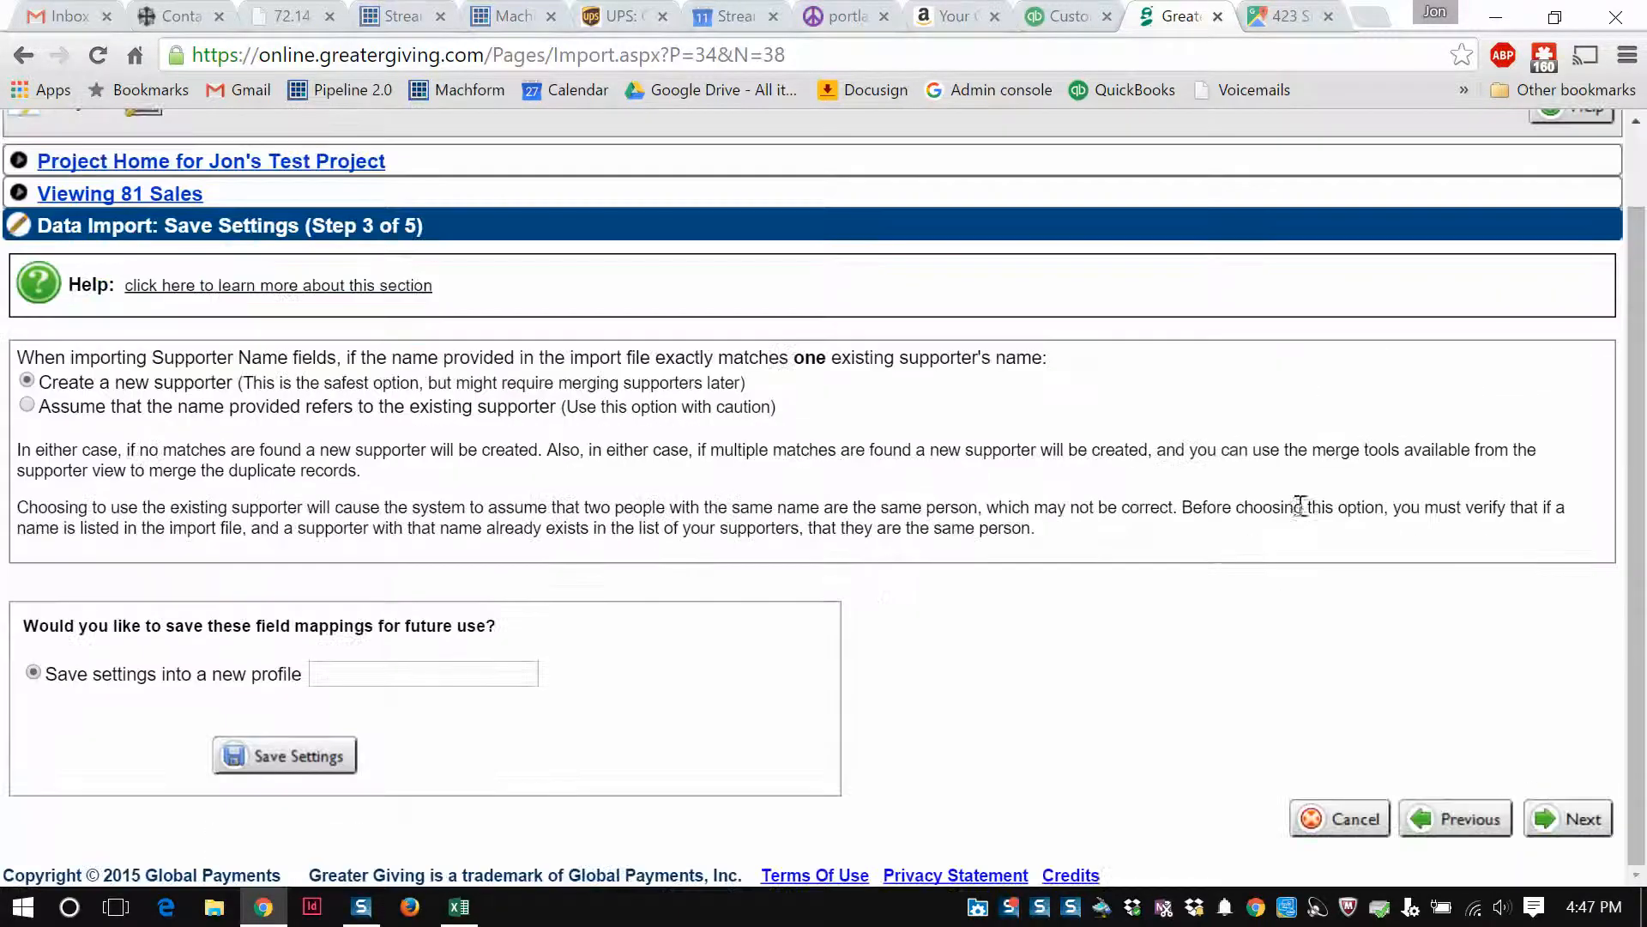
left_click(1455, 818)
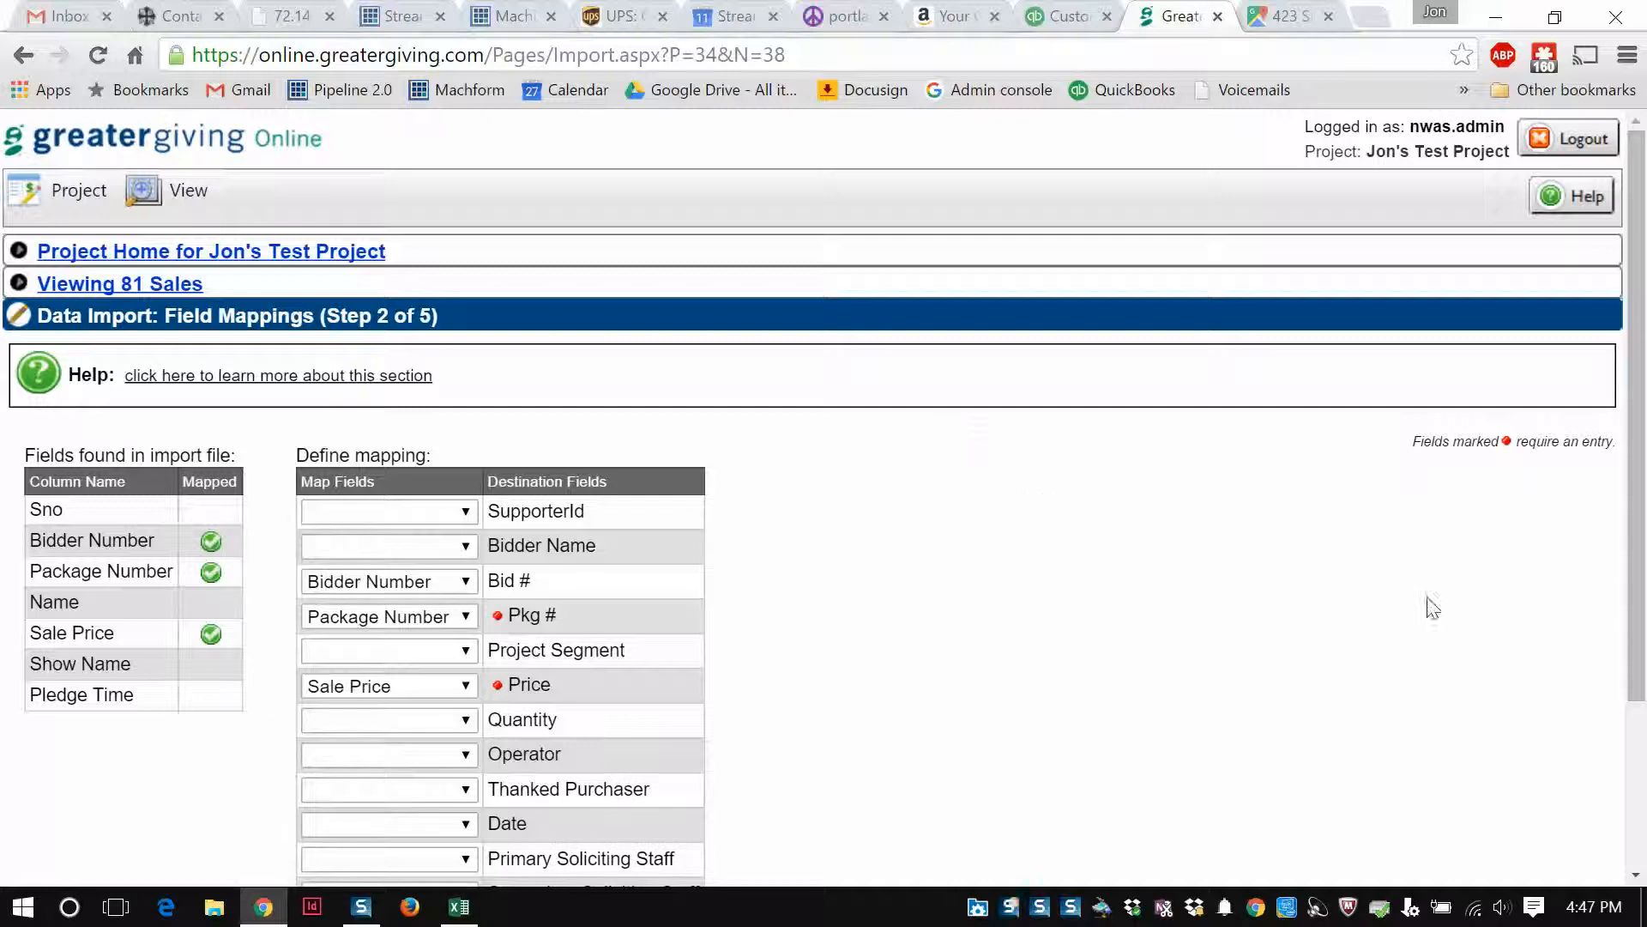
scroll(1433, 607, "down", 3)
left_click(1459, 811)
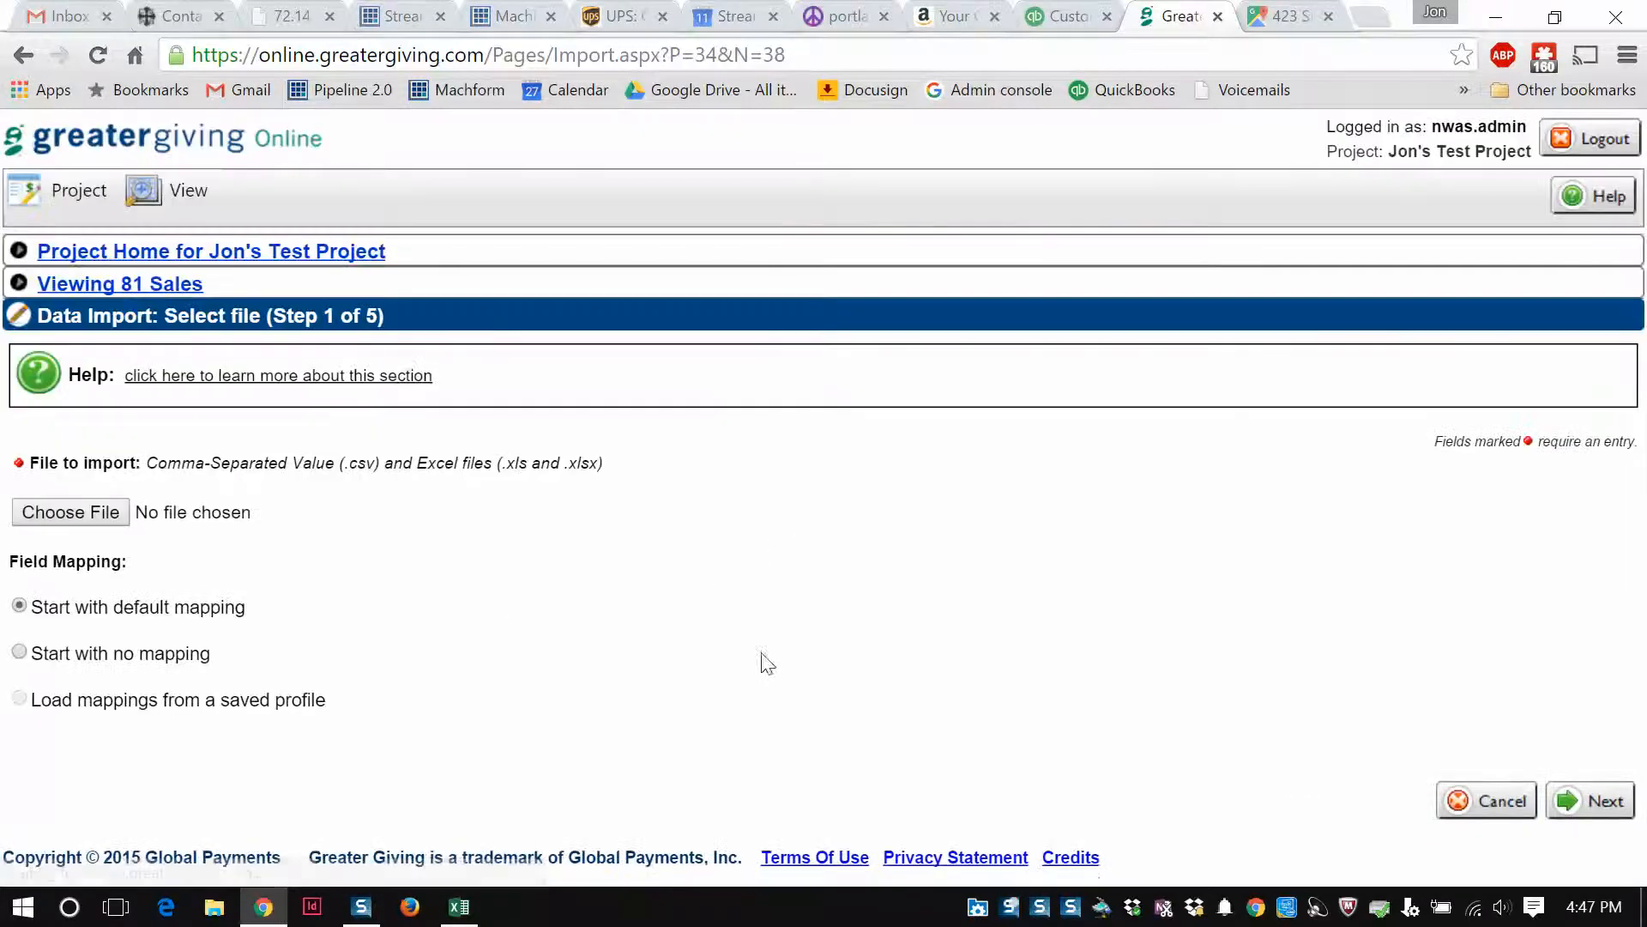
left_click(121, 515)
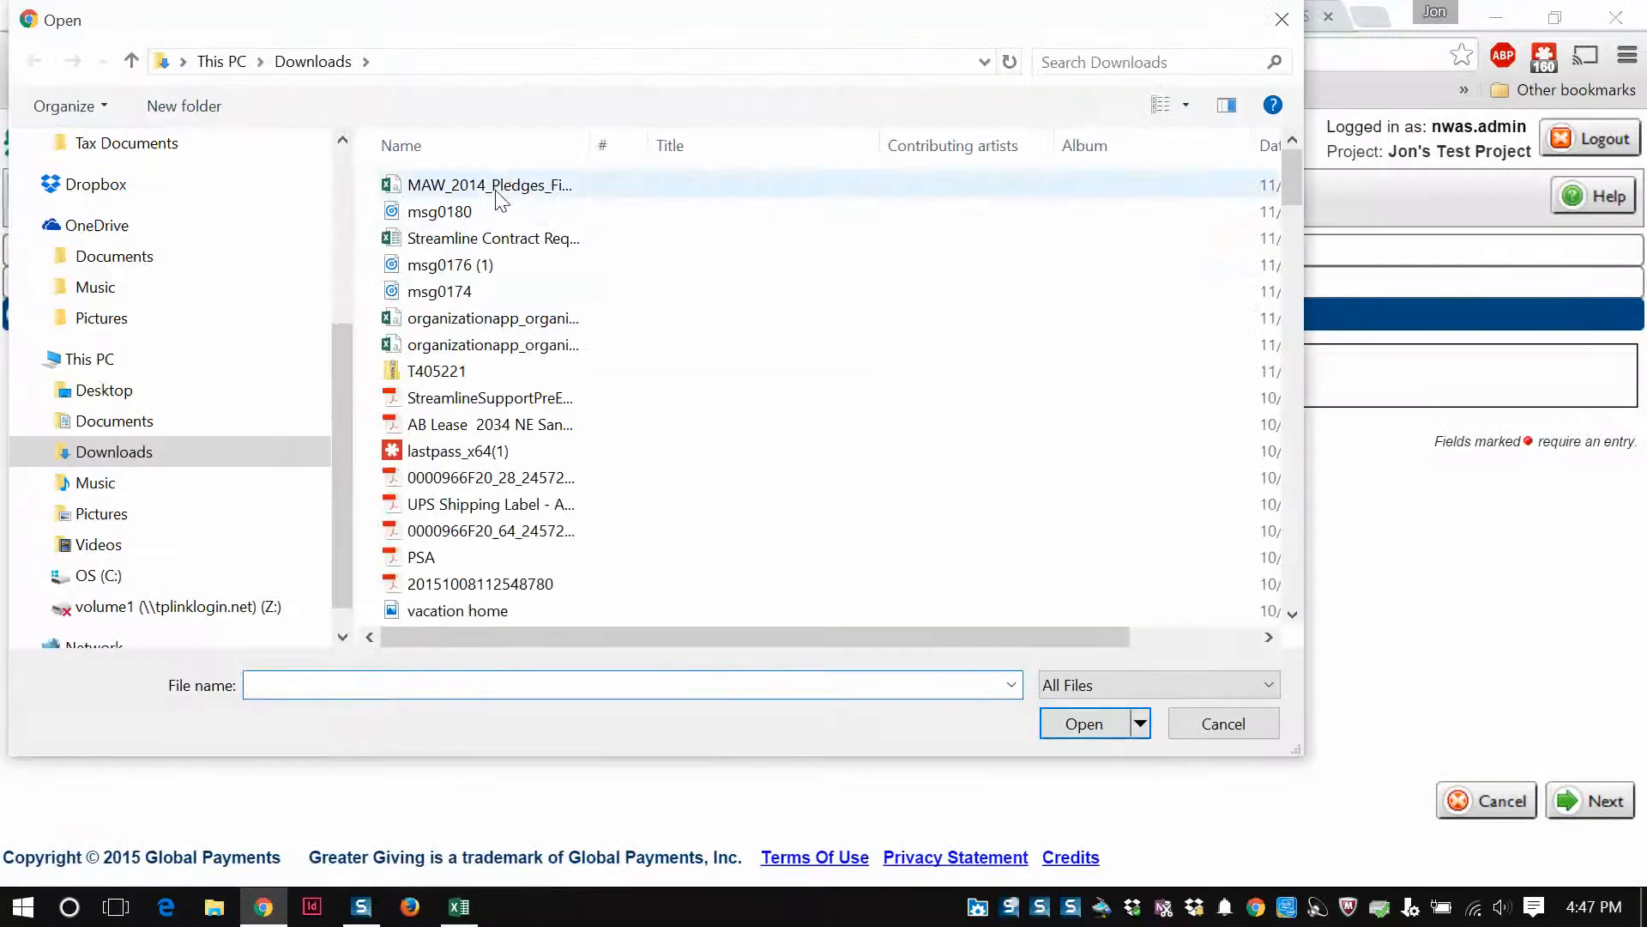
left_click_drag(599, 145, 743, 145)
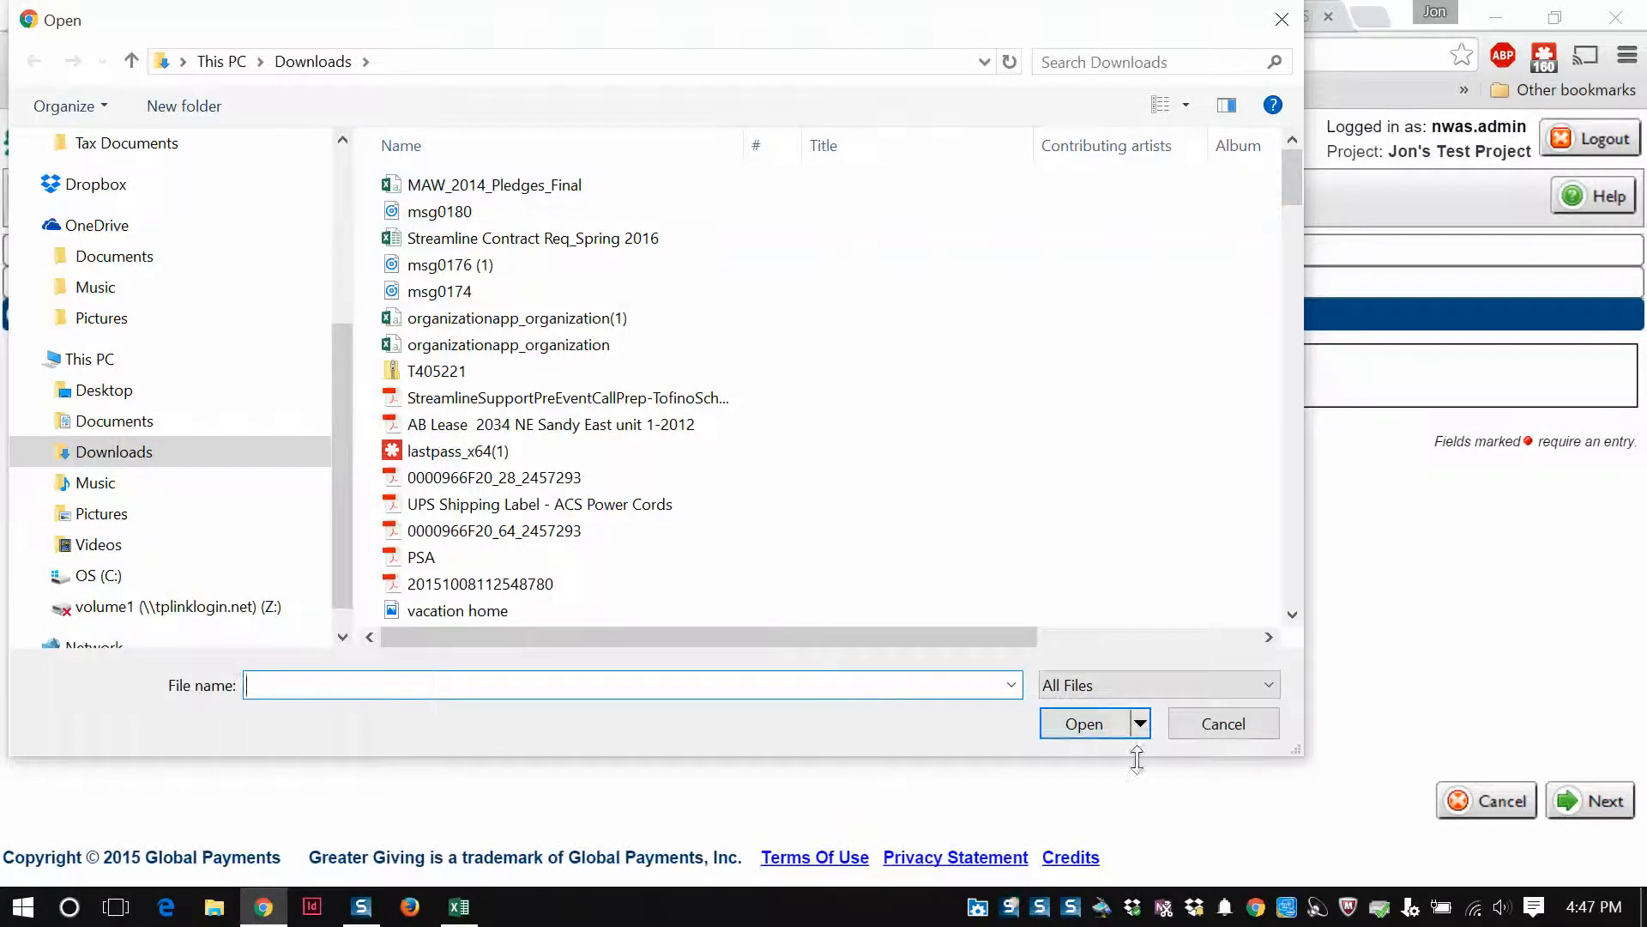
left_click(1223, 723)
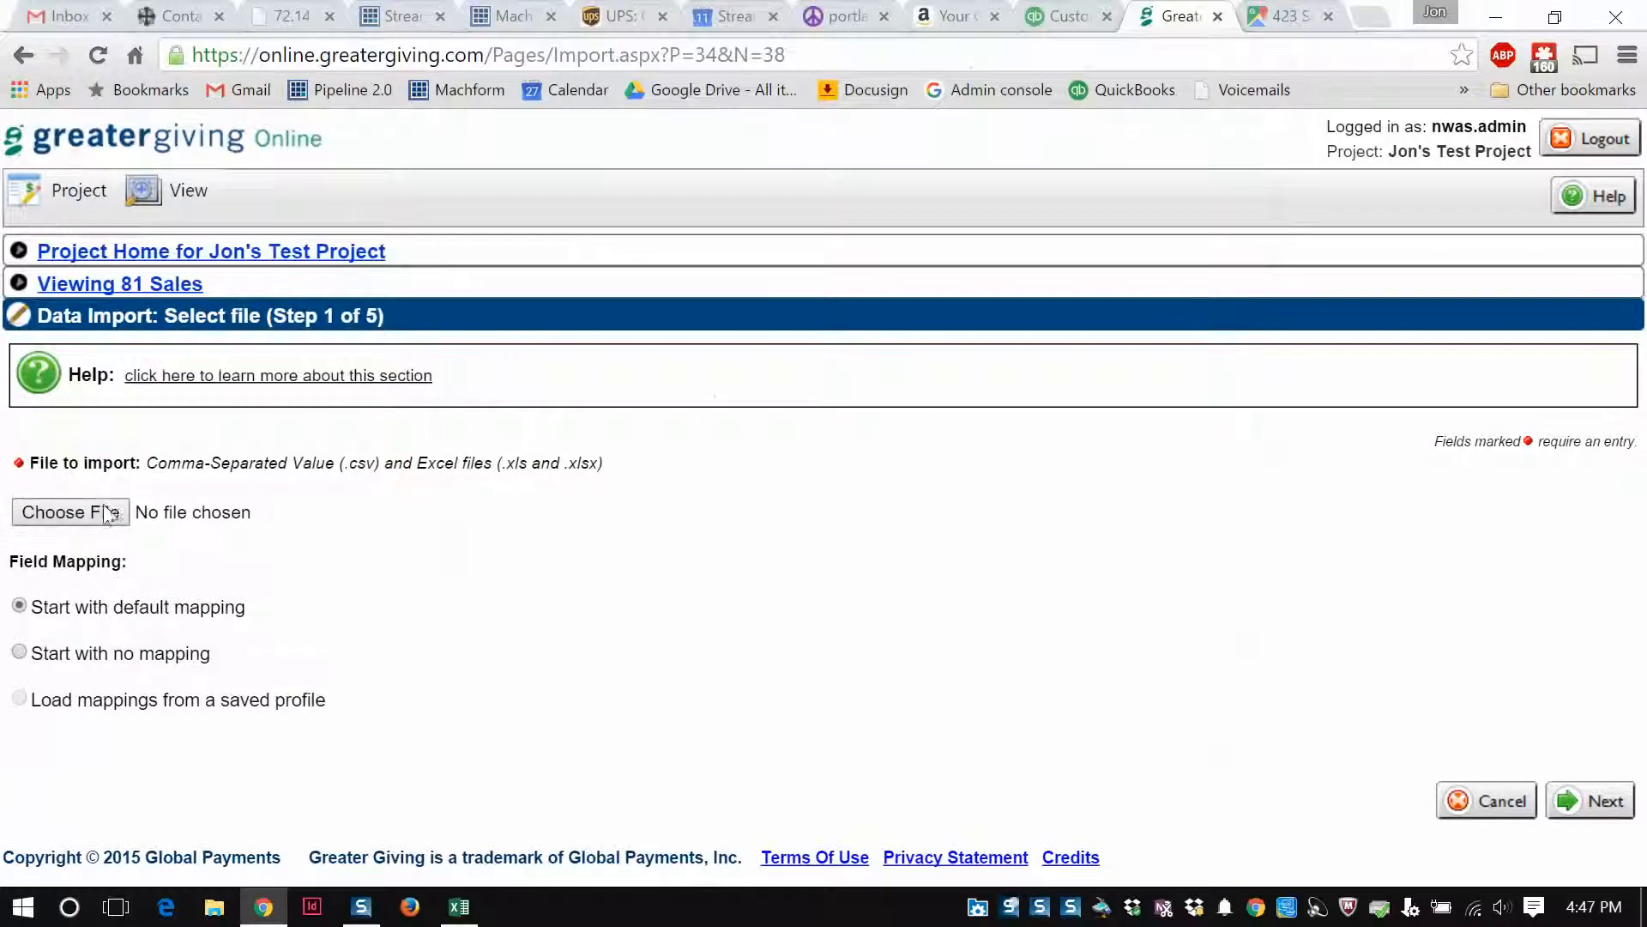